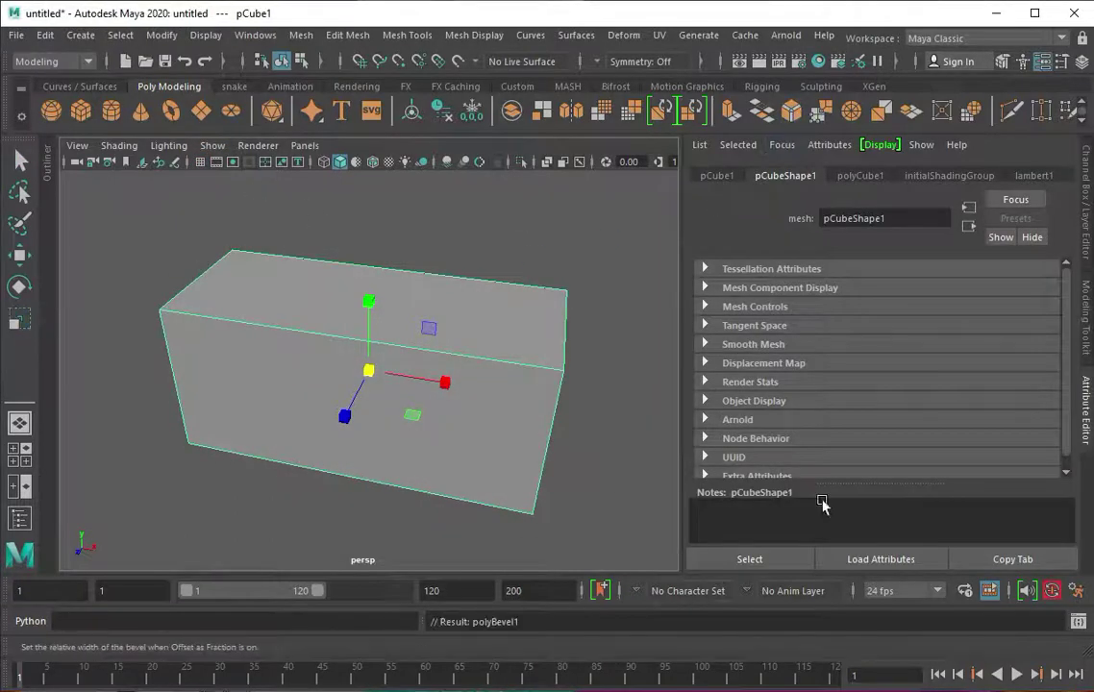
Bevel the box's edges, adjust the bevel width, and insert an edge loop near one end
key("ctrl+b")
left_click_drag(971, 325, 894, 325)
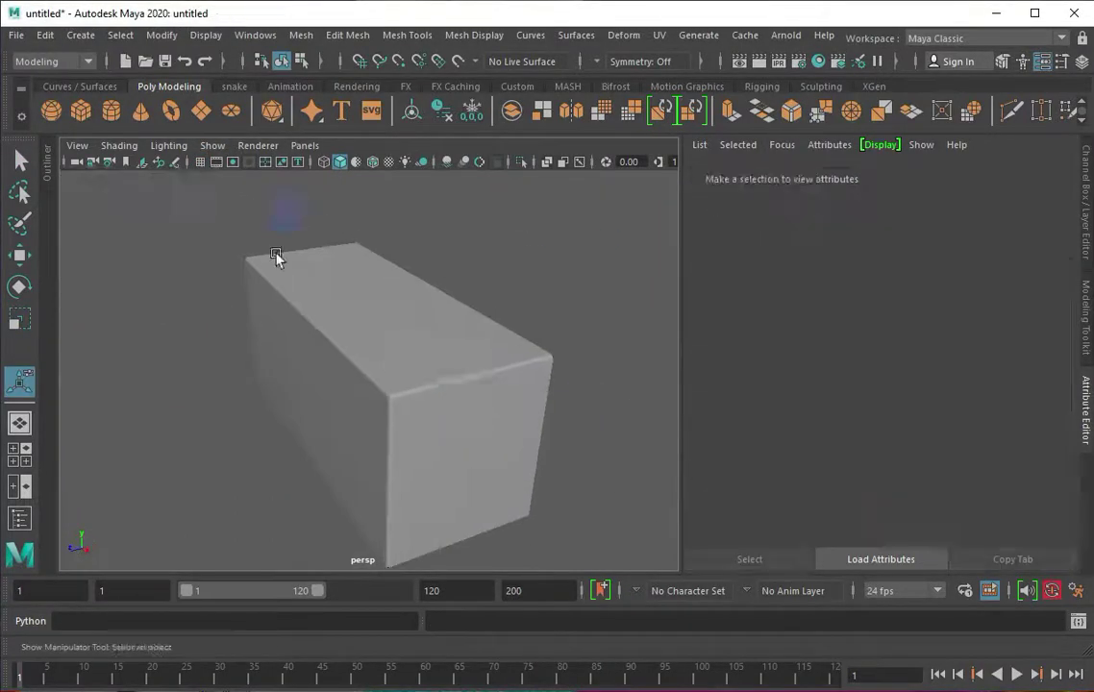
left_click(407, 35)
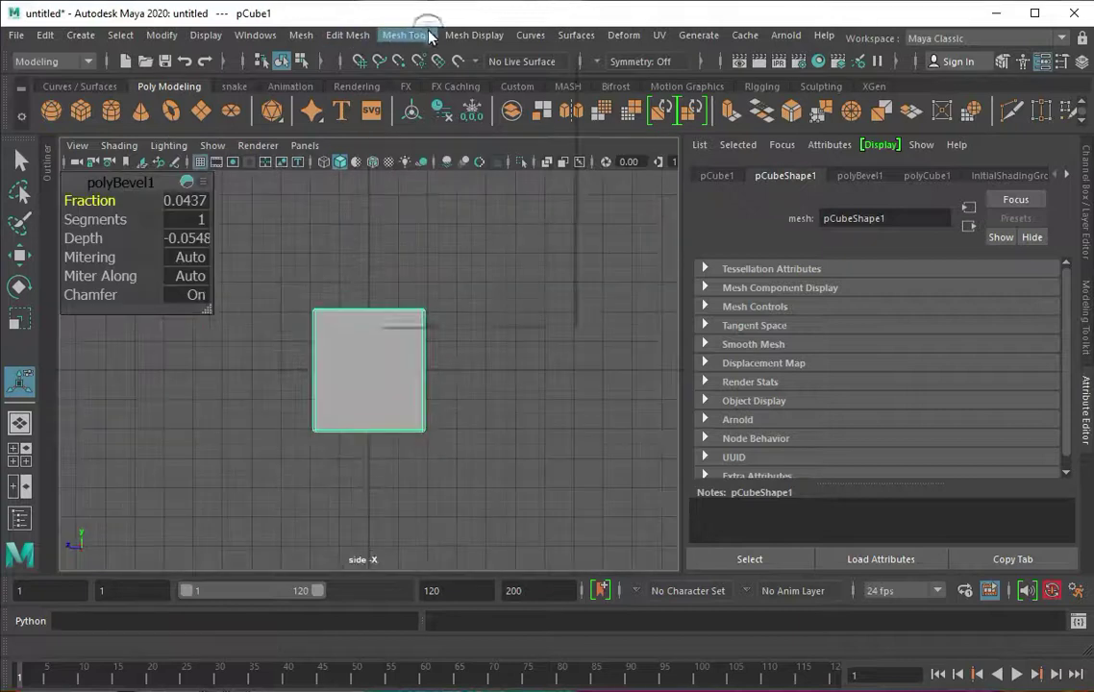
left_click(385, 152)
left_click(307, 293)
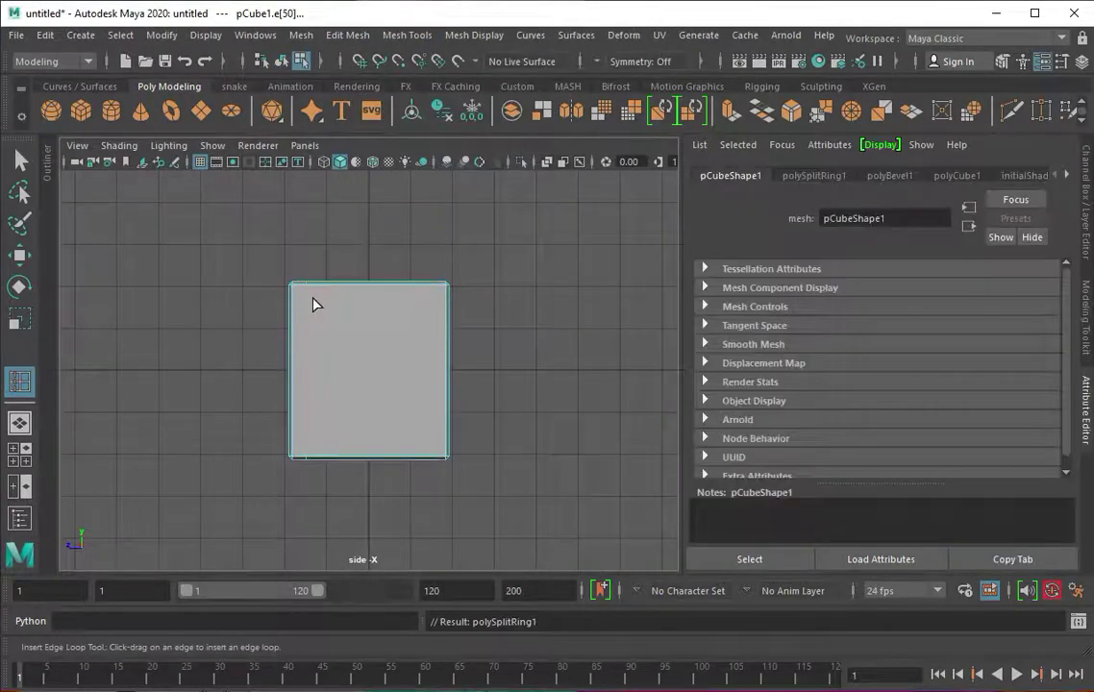
key("q")
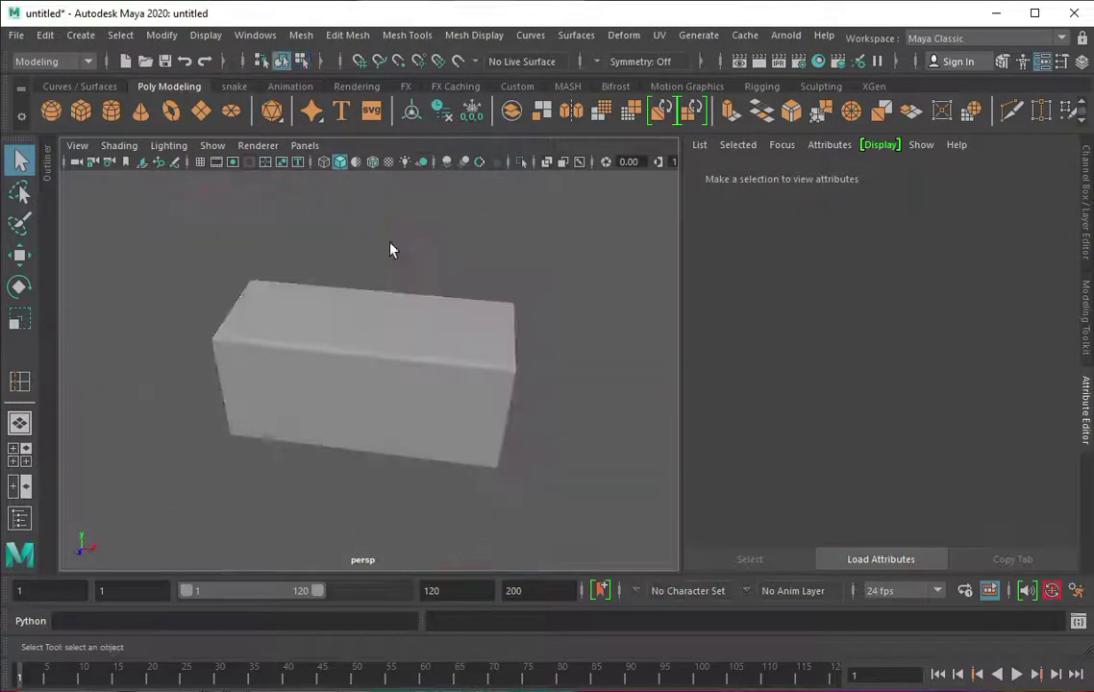
Insert a second edge loop near the same end of the box
left_click(408, 35)
left_click(445, 164)
left_click(511, 328)
left_click_drag(515, 412, 342, 449, "alt")
key("q")
Select the end slice's faces and extract them as a separate piece
left_click(401, 325)
right_click_drag(401, 325, 477, 313)
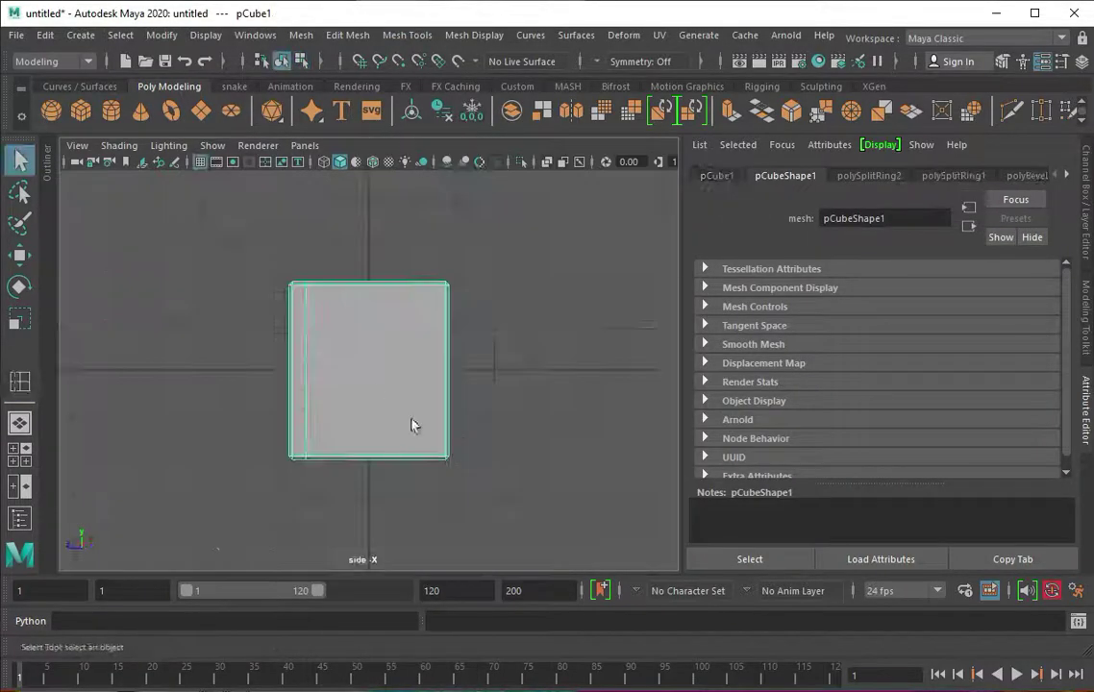
left_click_drag(232, 220, 295, 520)
left_click(343, 36)
left_click(367, 515)
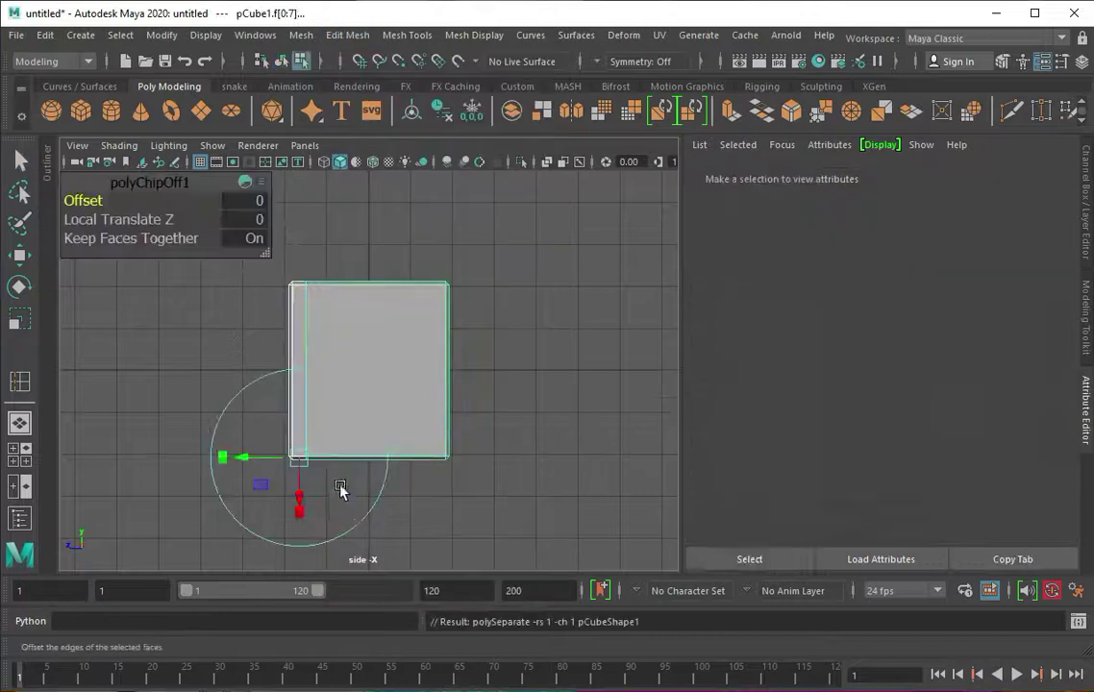
Extrude the larger piece's front face, scale it inward, and extrude it a second time
key("space")
key("space")
left_click(430, 392)
key("t")
left_click_drag(430, 392, 353, 320, "alt")
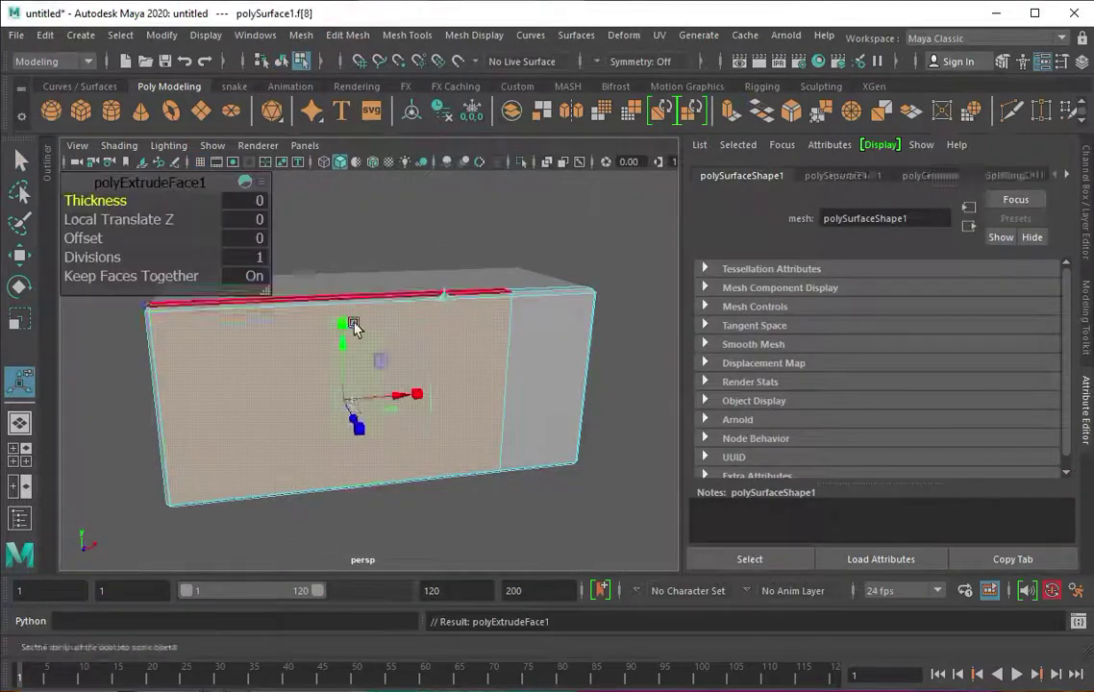
key("ctrl+e")
mouse_move(337, 403)
left_mouse_down()
mouse_move(352, 412)
mouse_move(349, 298)
mouse_move(420, 371)
mouse_move(349, 452)
mouse_move(501, 439)
mouse_move(232, 379)
left_mouse_up()
key("ctrl+e")
Select the other box piece and switch to face selection
right_click_drag(366, 330, 375, 288)
mouse_move(375, 288)
left_mouse_down("alt")
mouse_move(389, 372)
mouse_move(308, 442)
mouse_move(361, 449)
mouse_move(408, 430)
mouse_move(317, 469)
mouse_move(396, 493)
mouse_move(237, 395)
mouse_move(405, 372)
left_mouse_up("alt")
left_click(404, 437)
right_click_drag(406, 371, 414, 404)
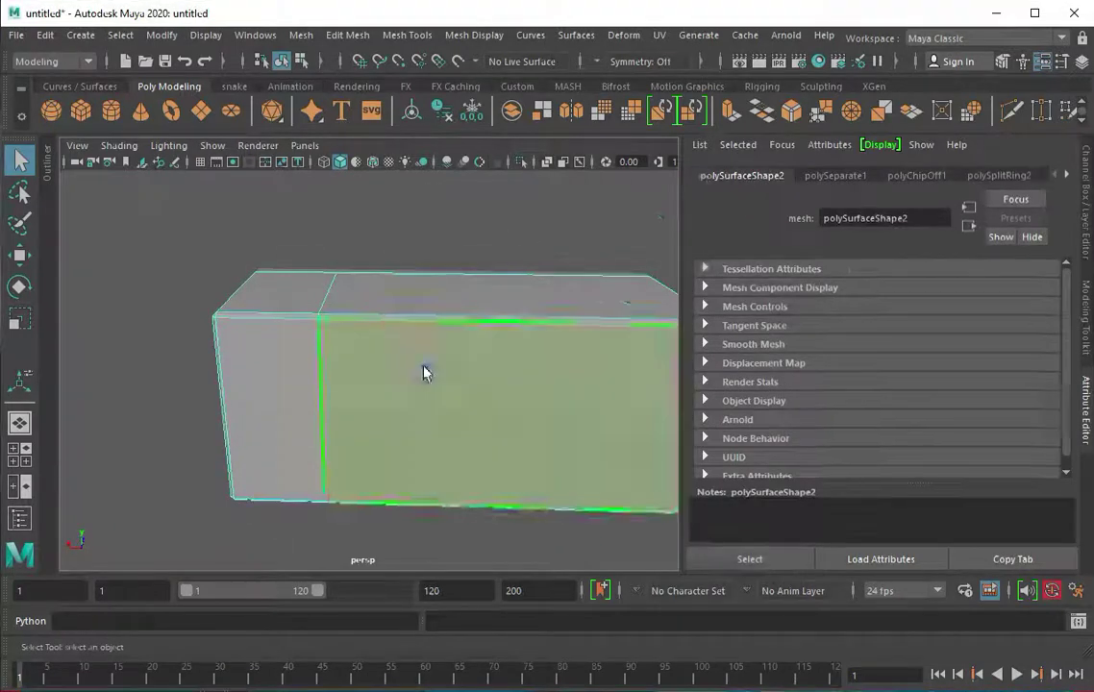
Extrude the box's front face twice and push the new face outward
left_click(423, 371)
key("ctrl+e")
scroll(301, 351, "down", 3)
mouse_move(335, 371)
left_mouse_down("alt")
mouse_move(334, 395)
mouse_move(306, 398)
mouse_move(349, 414)
mouse_move(284, 401)
left_mouse_up("alt")
key("w")
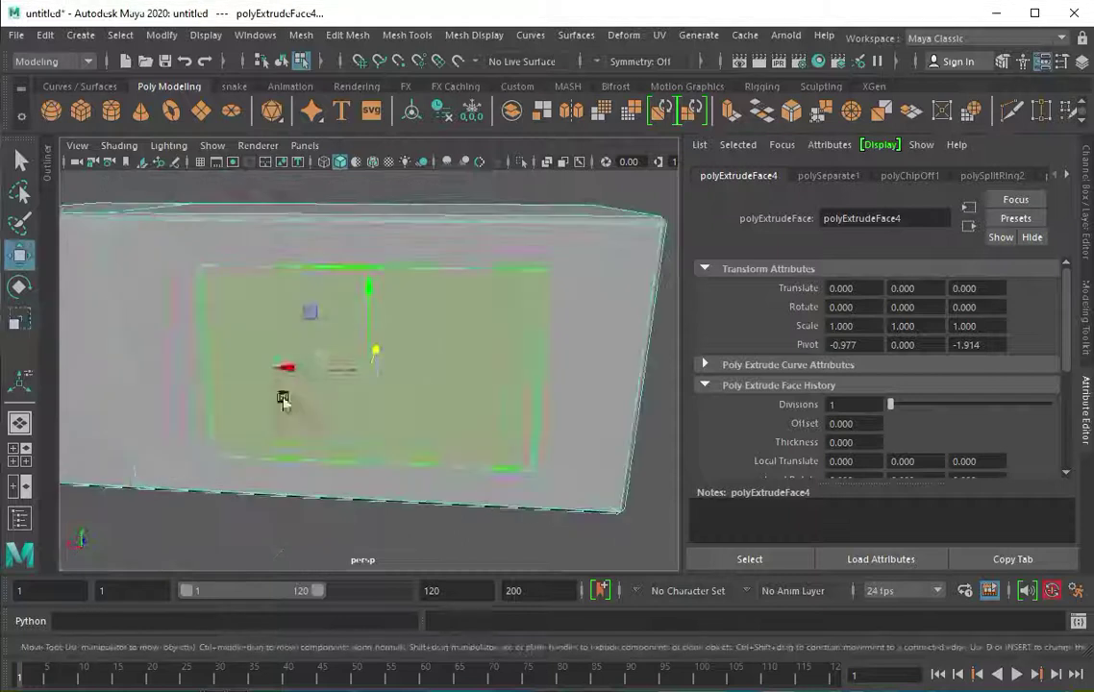
key("ctrl+e")
mouse_move(368, 382)
left_mouse_down("alt")
mouse_move(448, 447)
mouse_move(343, 324)
left_mouse_up("alt")
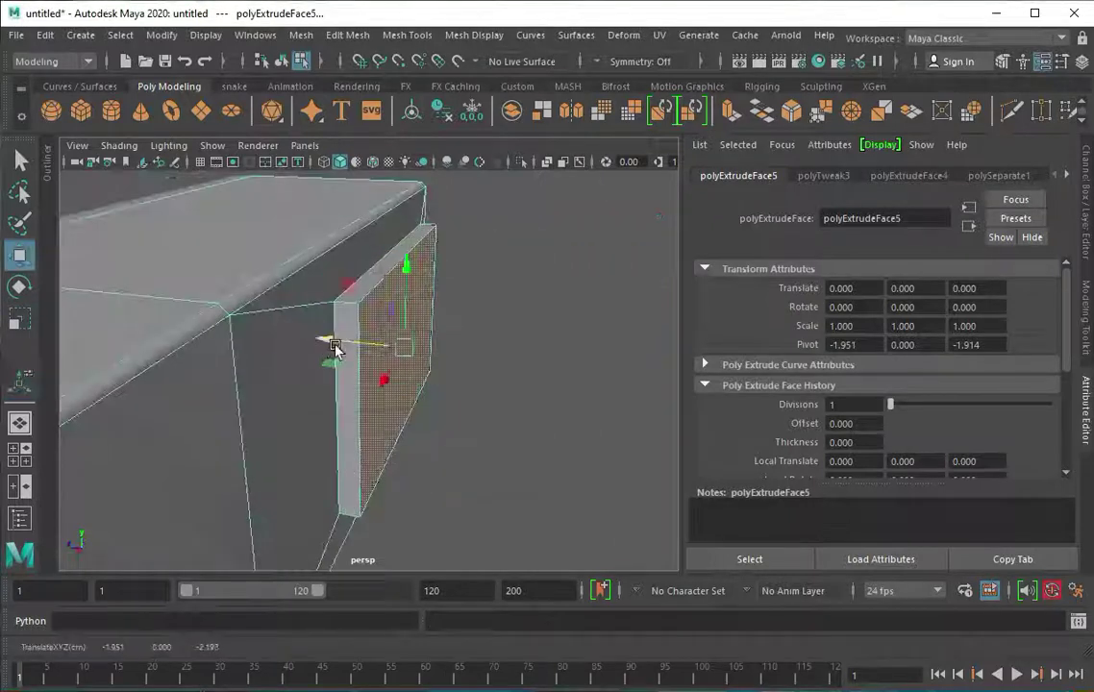
Extrude the piece's side face, shrink it inward, and extrude it again
left_click(336, 344)
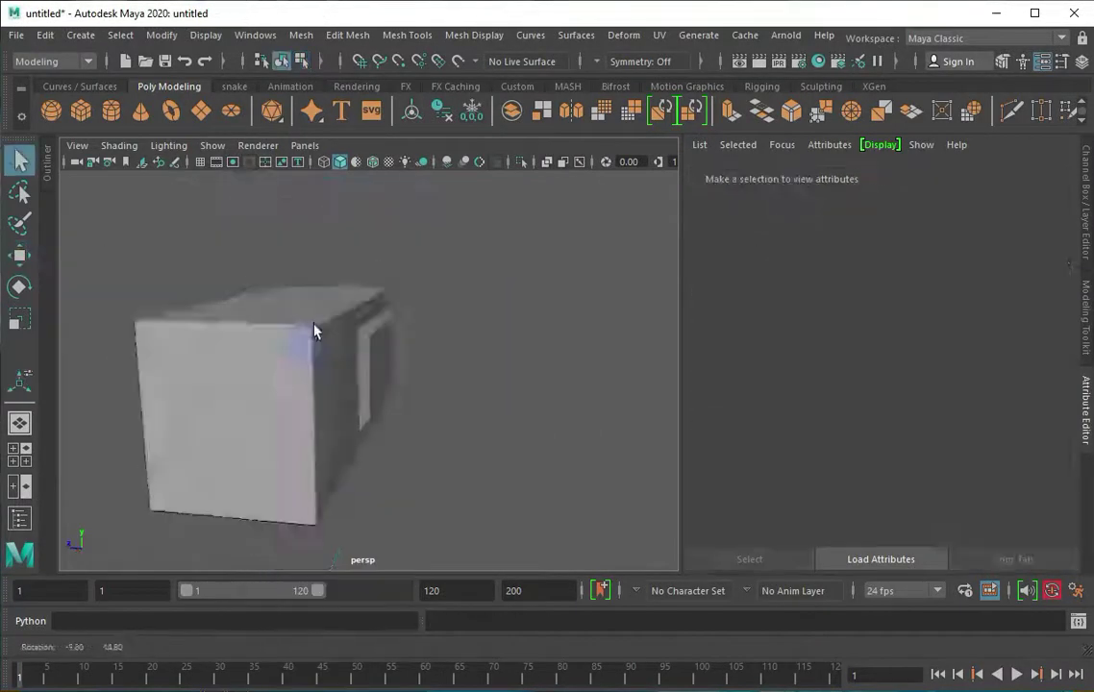
left_click(313, 325)
right_click_drag(276, 321, 276, 368)
left_click(279, 404)
key("ctrl+e")
mouse_move(286, 402)
left_mouse_down("alt")
mouse_move(288, 415)
mouse_move(371, 303)
left_mouse_up("alt")
key("r")
mouse_move(371, 303)
right_mouse_down("alt")
mouse_move(470, 385)
mouse_move(399, 392)
right_mouse_up("alt")
key("ctrl+e")
key("w")
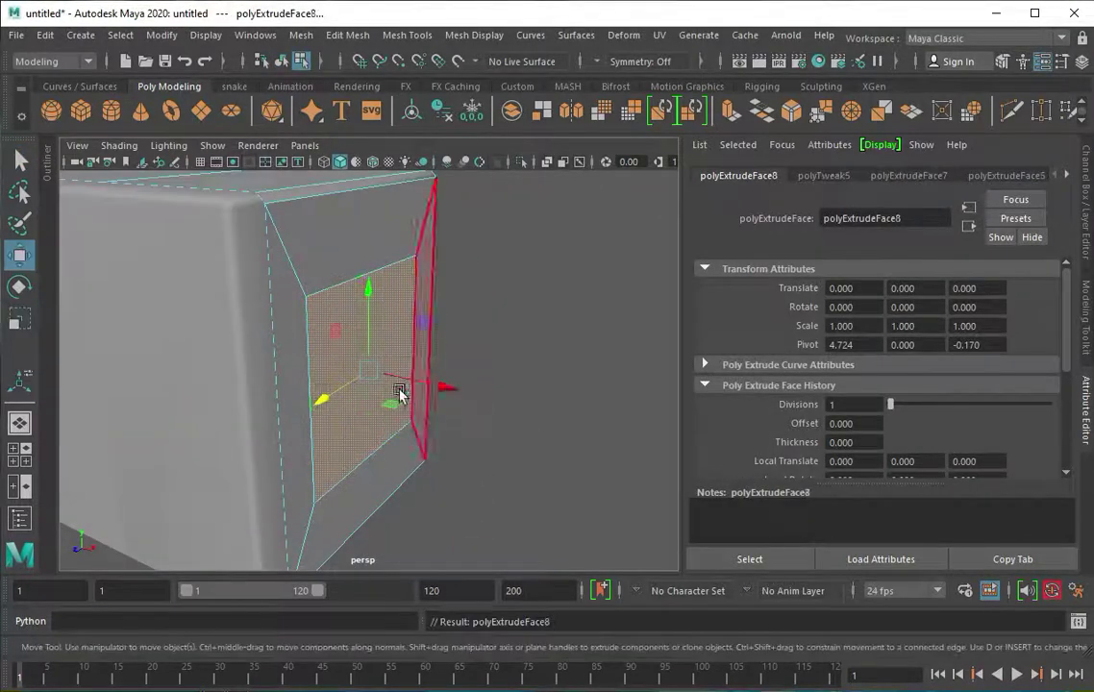
Return to object mode, reframe the whole box, and select the box piece
key("q")
left_click_drag(361, 343, 420, 342, "alt")
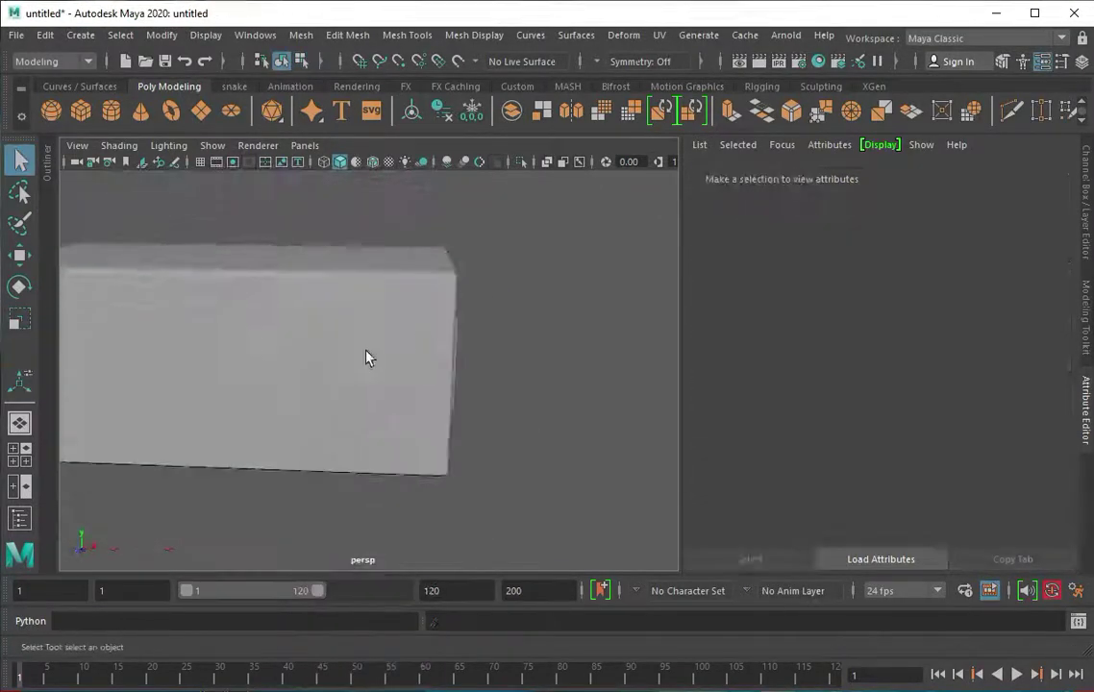
right_click_drag(421, 343, 237, 335, "alt")
left_click(348, 363)
right_click_drag(348, 363, 376, 384, "alt")
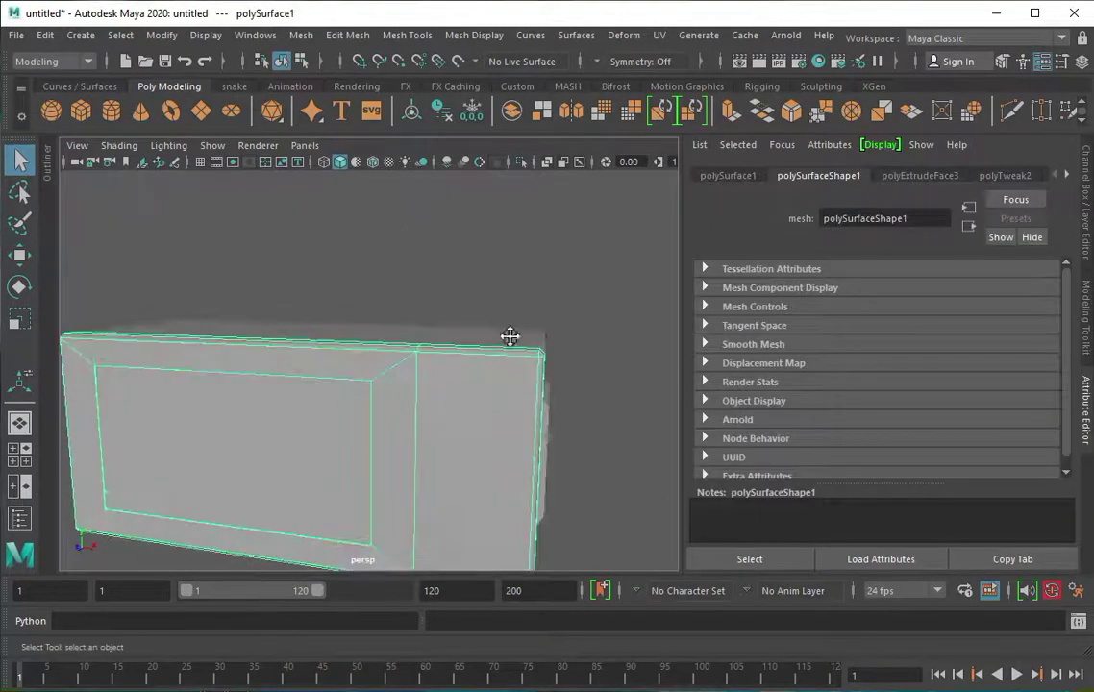
Select the four door frame faces and assign them a new aiStandardSurface material
left_click_drag(513, 408, 491, 334, "alt")
right_click_drag(305, 361, 408, 308)
double_click(408, 308)
left_click(244, 474, "shift")
left_click_drag(244, 443, 369, 286, "alt")
right_click_drag(369, 286, 361, 589)
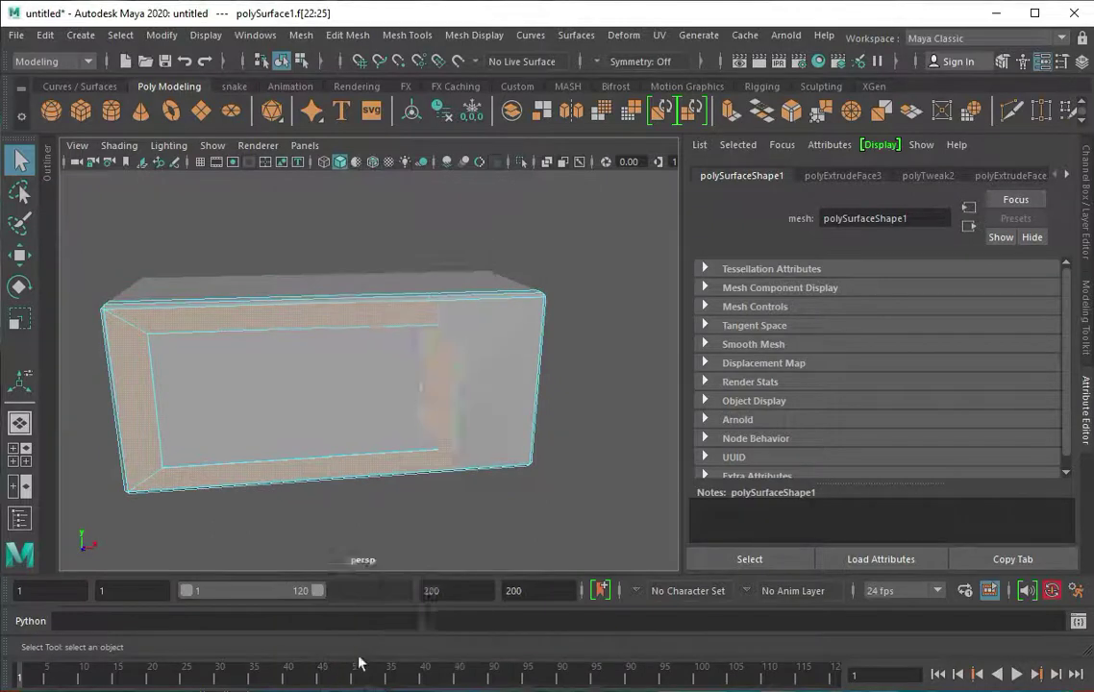
left_click(518, 237)
Give the centre door face its own new aiStandardSurface material
left_click(320, 383)
right_click_drag(326, 321, 363, 594)
left_click(517, 240)
left_click(519, 452)
left_click_drag(520, 452, 512, 384, "alt")
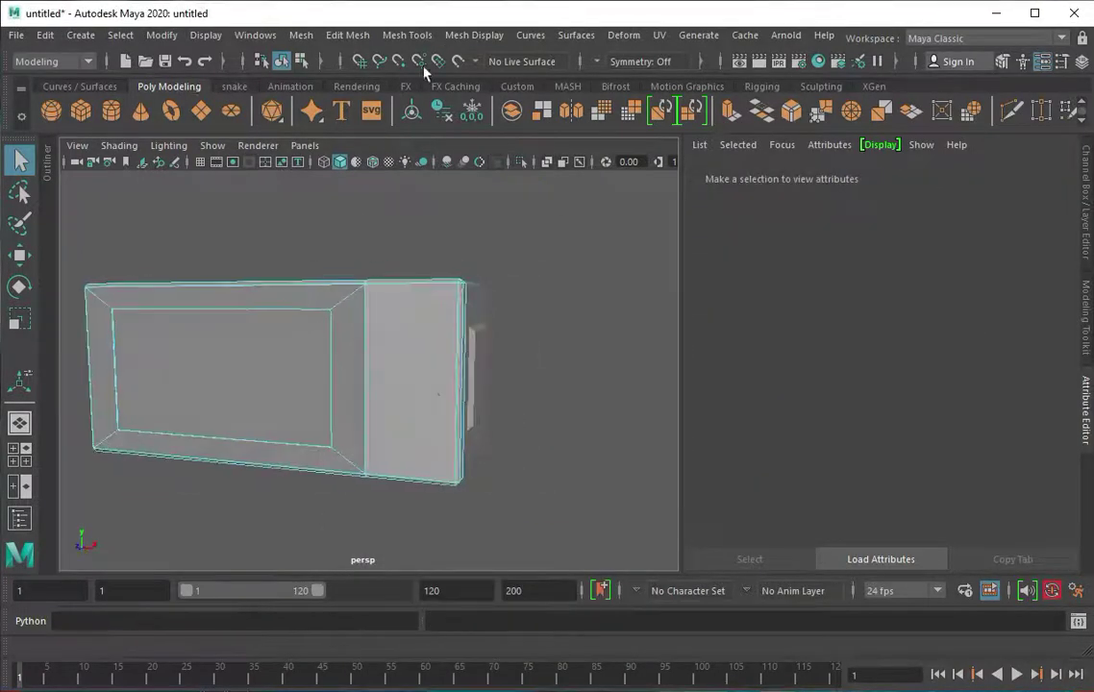
Add a polygon cylinder beside the box and frame it in the front view
left_click(419, 416)
key("space")
key("space")
key("w")
mouse_move(445, 373)
right_mouse_down("alt")
mouse_move(549, 403)
mouse_move(316, 359)
right_mouse_up("alt")
mouse_move(366, 320)
left_mouse_down("alt")
mouse_move(435, 404)
mouse_move(463, 391)
mouse_move(294, 354)
mouse_move(439, 389)
mouse_move(488, 320)
left_mouse_up("alt")
Scale the cylinder and try a bevel on its edges, undoing it
key("r")
right_click_drag(489, 321, 414, 391, "alt")
mouse_move(414, 390)
left_mouse_down("alt")
mouse_move(371, 379)
mouse_move(528, 261)
left_mouse_up("alt")
key("ctrl+b")
key("ctrl+z")
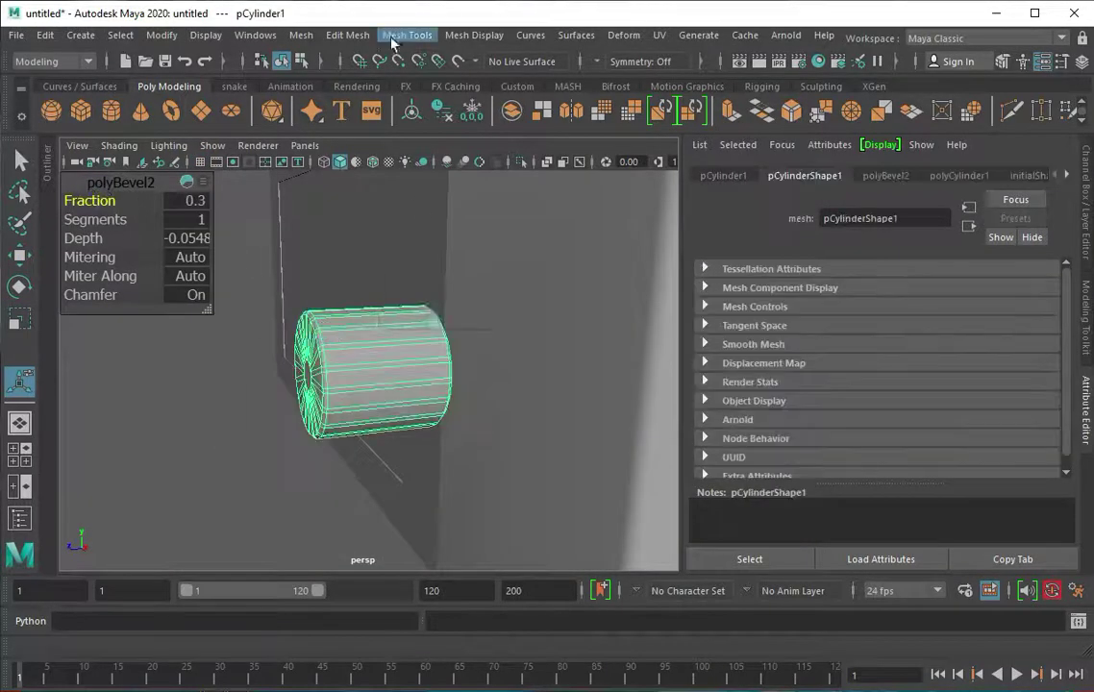
Insert an edge loop near the cylinder's front and move the front part to round the knob
left_click(407, 35)
left_click(438, 153)
mouse_move(326, 325)
left_mouse_down("alt")
mouse_move(266, 332)
mouse_move(379, 325)
left_mouse_up("alt")
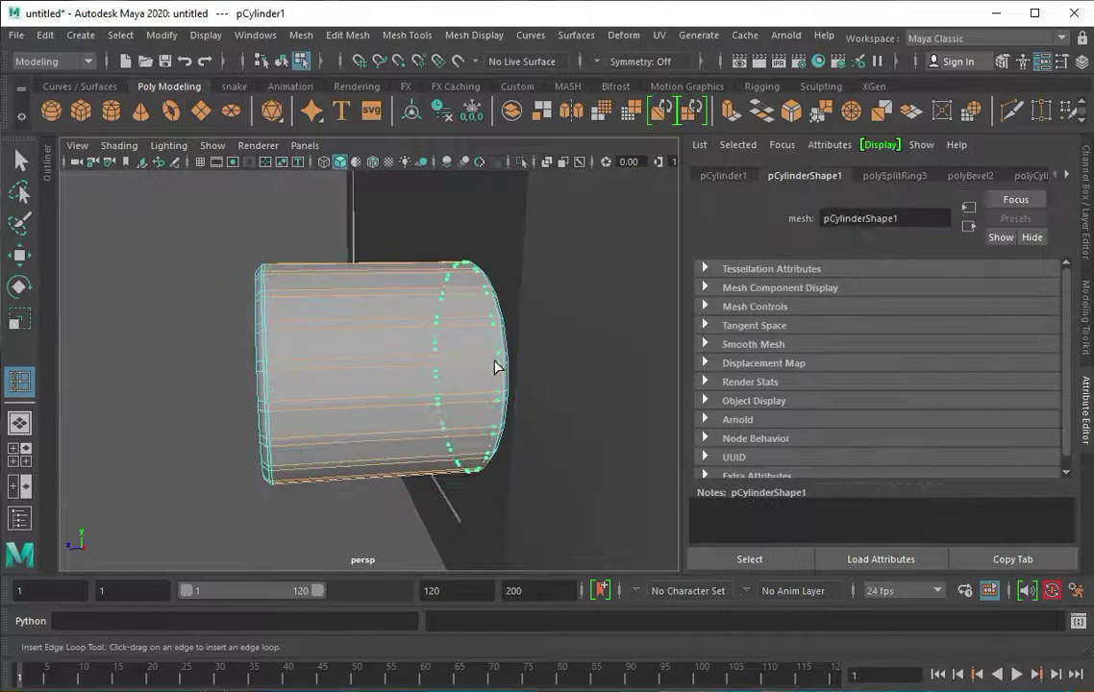
key("q")
left_click_drag(496, 367, 354, 371, "alt")
scroll(416, 346, "down", 3)
key("space")
key("space")
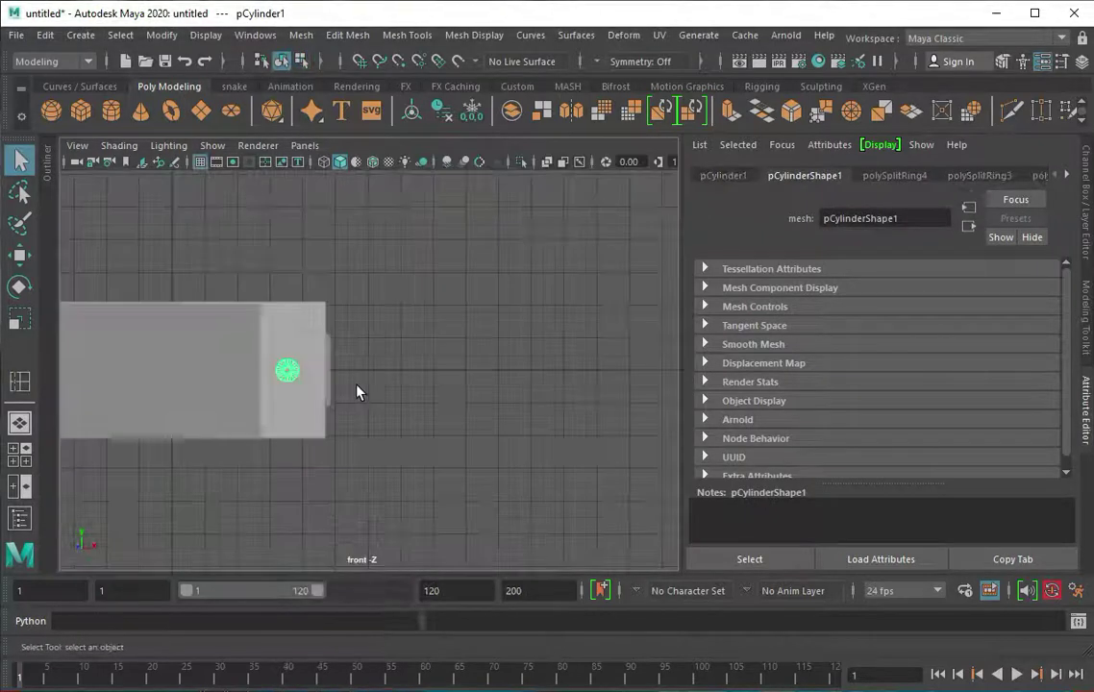
key("f")
key("w")
scroll(370, 375, "down", 3)
left_click_drag(370, 375, 327, 318)
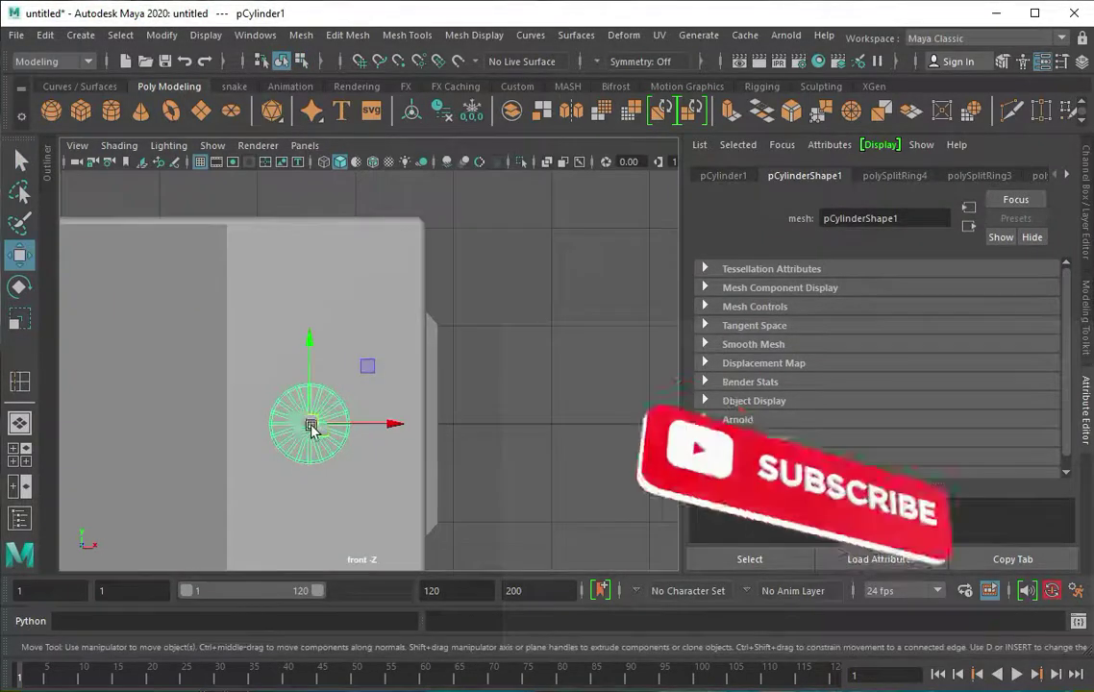
Duplicate the knob downward as a second knob, then undo that copy
left_click_drag(329, 251, 327, 390, "shift")
key("space")
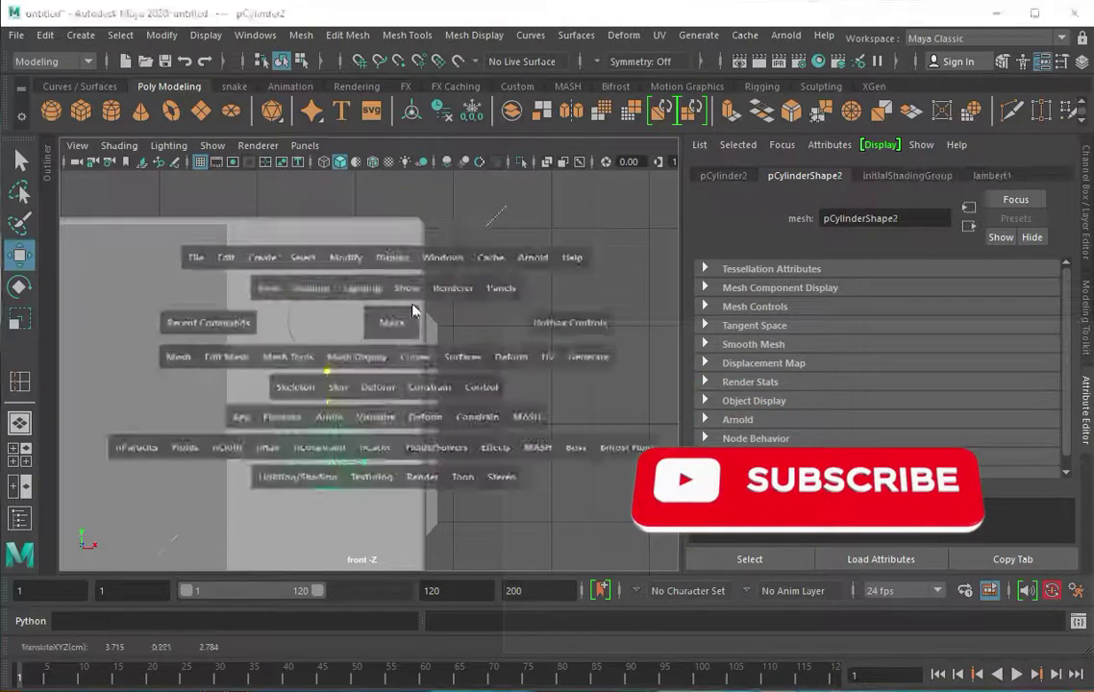
key("space")
left_click(371, 295)
key("ctrl+z")
key("ctrl+z")
Select the board piece and isolate the selected objects in the view
mouse_move(361, 289)
left_mouse_down("alt")
mouse_move(332, 307)
mouse_move(399, 346)
mouse_move(374, 325)
mouse_move(424, 227)
left_mouse_up("alt")
key("r")
key("w")
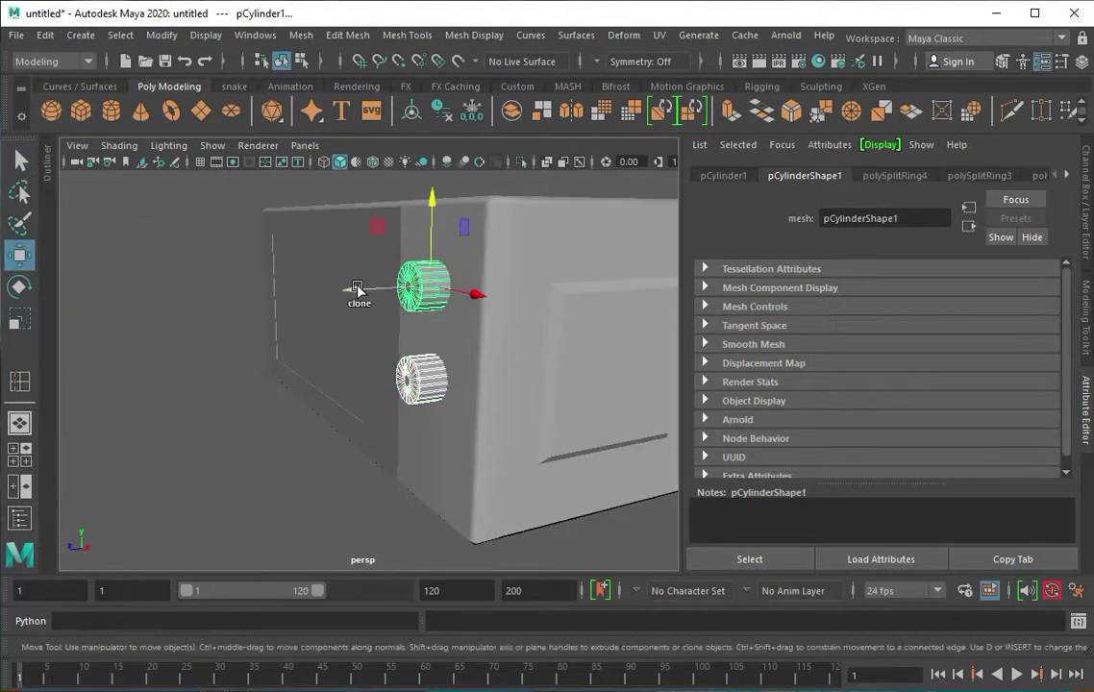
left_click_drag(373, 288, 361, 343, "alt")
key("q")
left_click(311, 308)
key("4")
Select both knob cylinders and smooth them into denser meshes
left_click(310, 428)
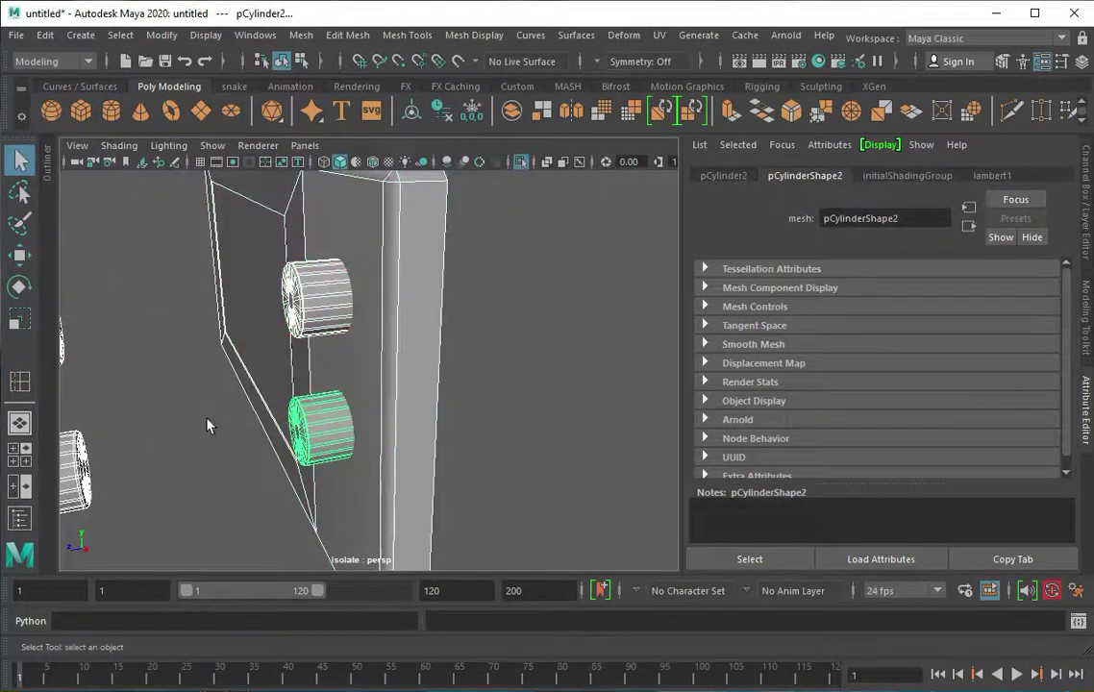
key("ctrl+1")
left_click(351, 369)
left_click(906, 525)
left_click(356, 433)
left_click_drag(803, 507, 349, 372, "alt")
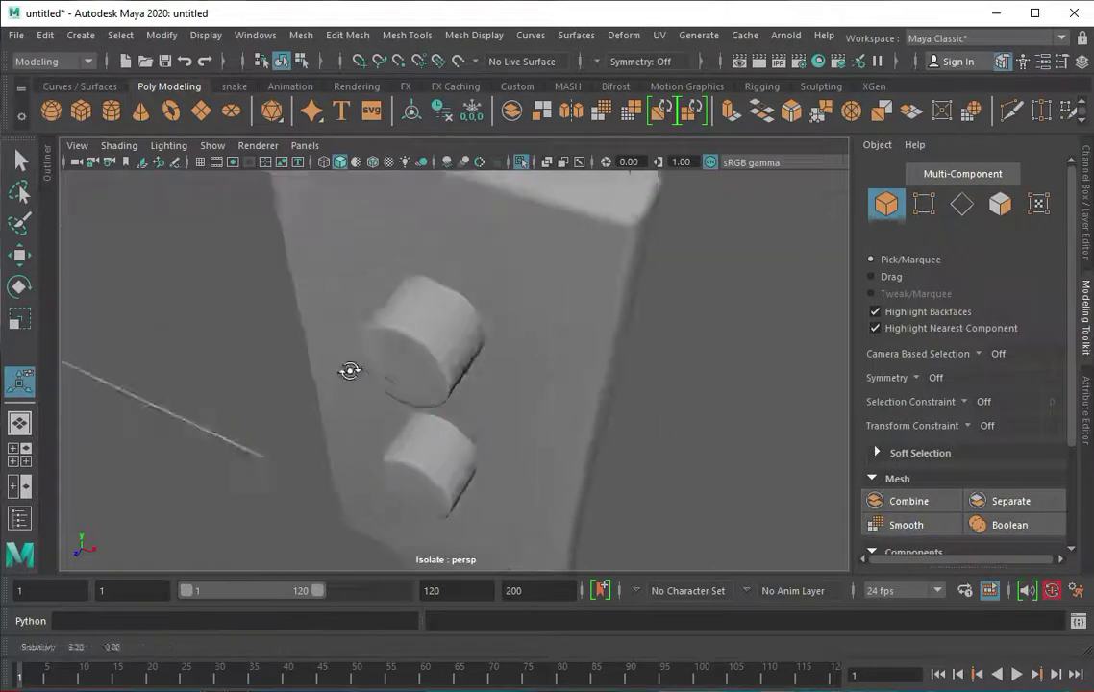
left_click(415, 227, "shift")
left_click(410, 303, "shift")
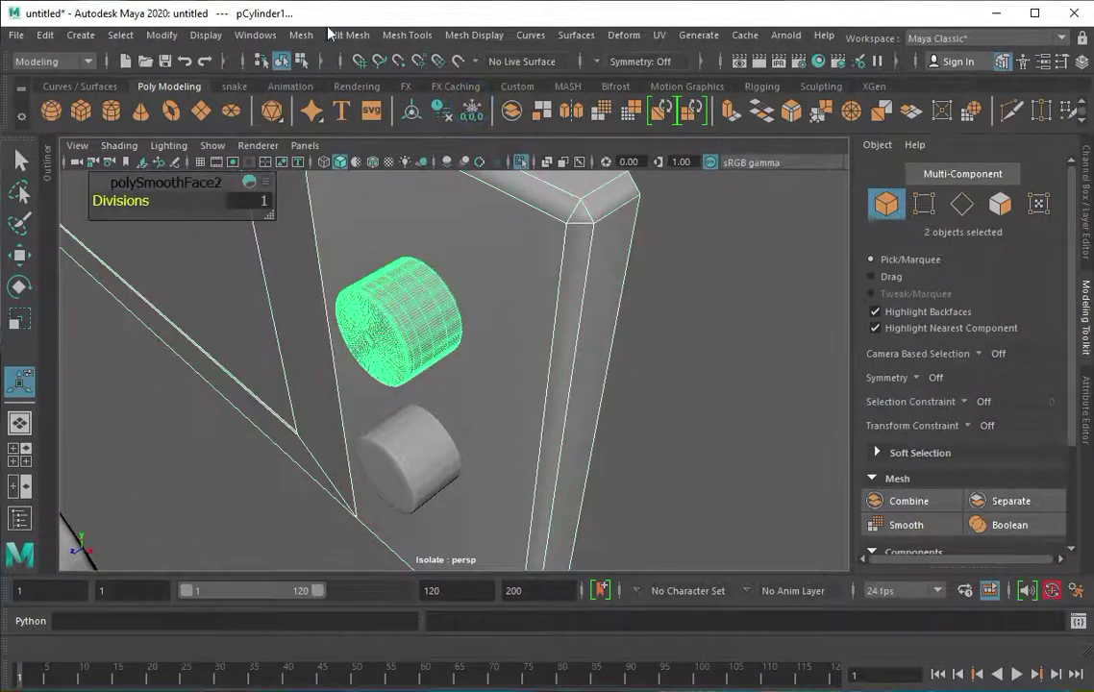
Try a Boolean Difference cut, undo it, then show only the two cylinders in vertex mode
left_click(301, 35)
left_click(509, 91)
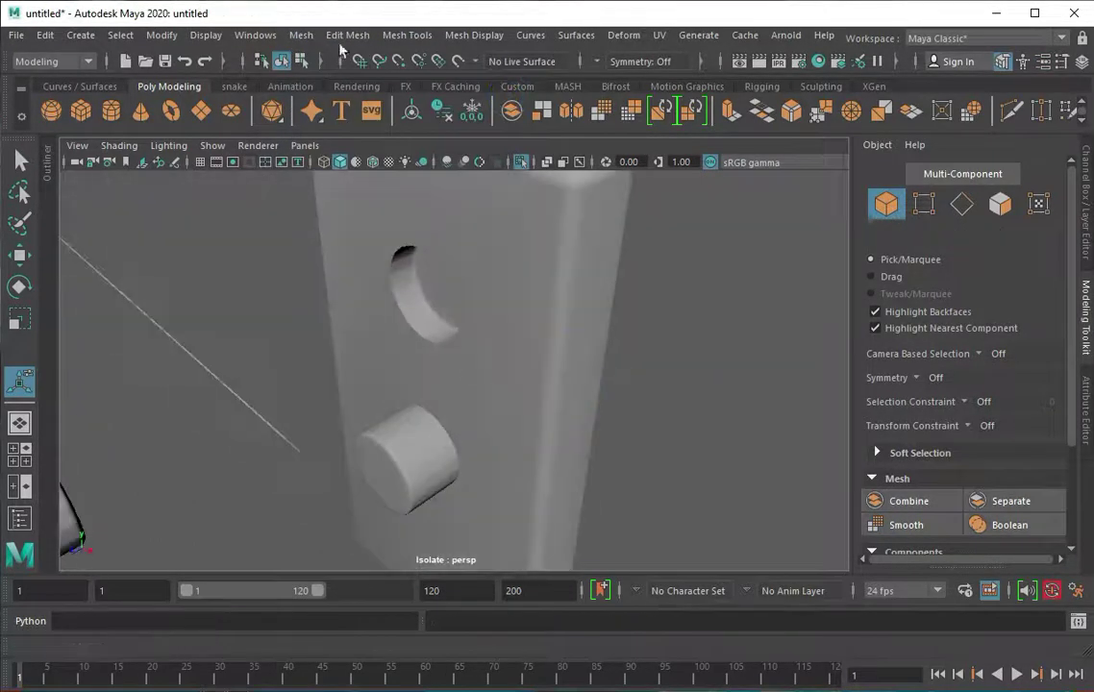
left_click(399, 432, "shift")
key("ctrl+z")
key("ctrl+z")
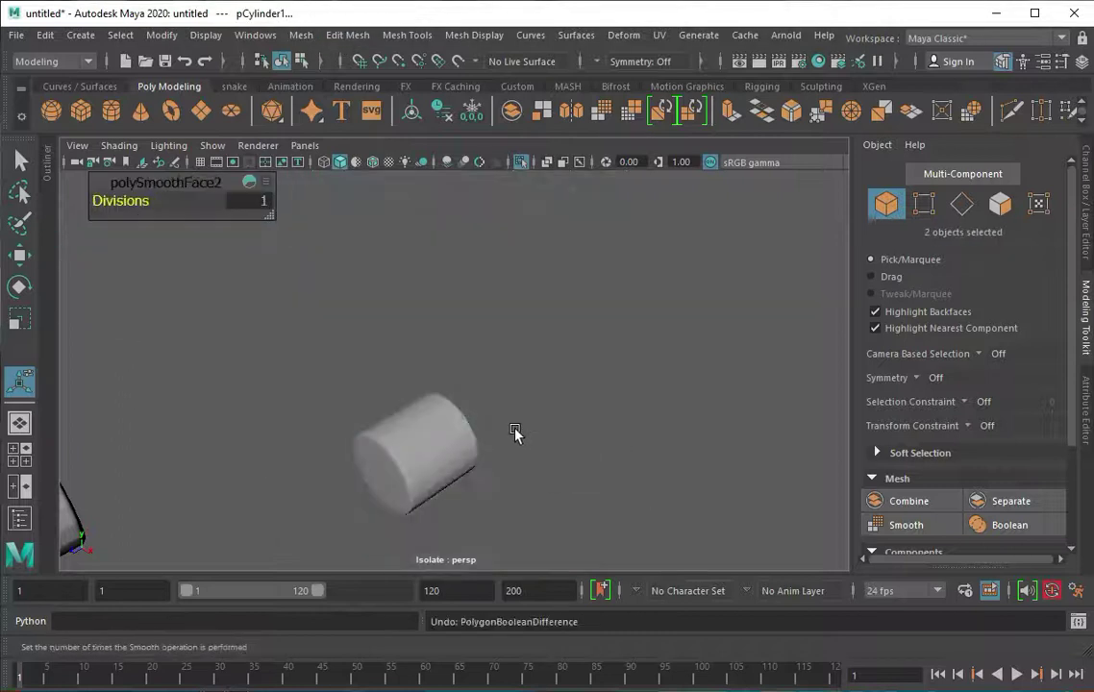
key("shift+z")
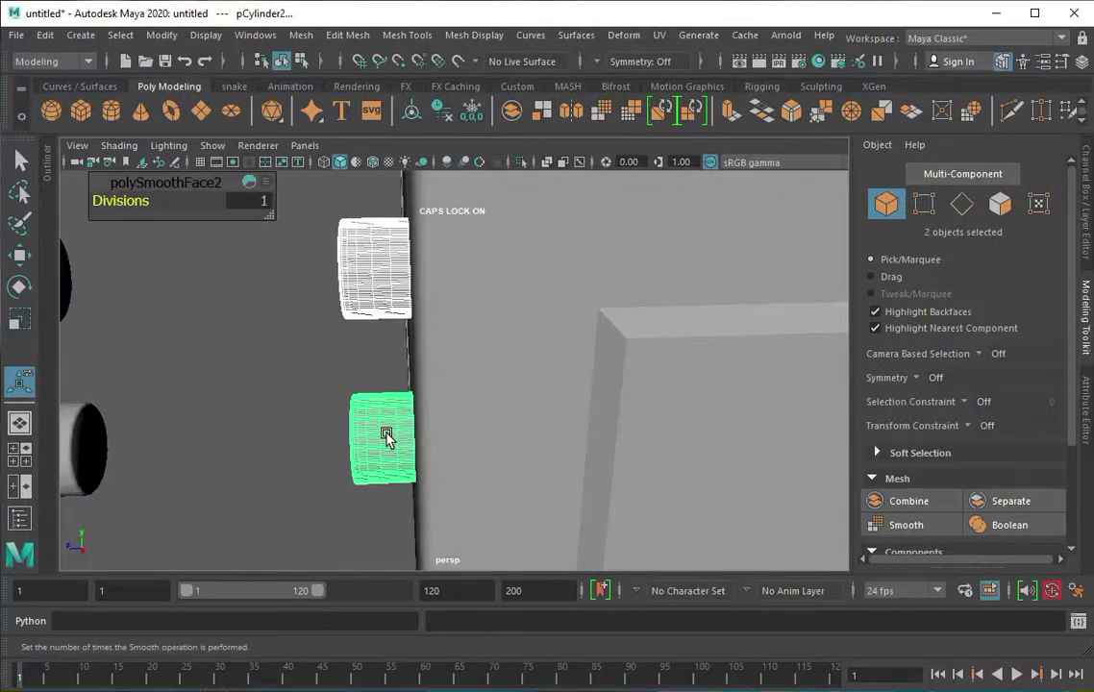
key("ctrl+1")
key("q")
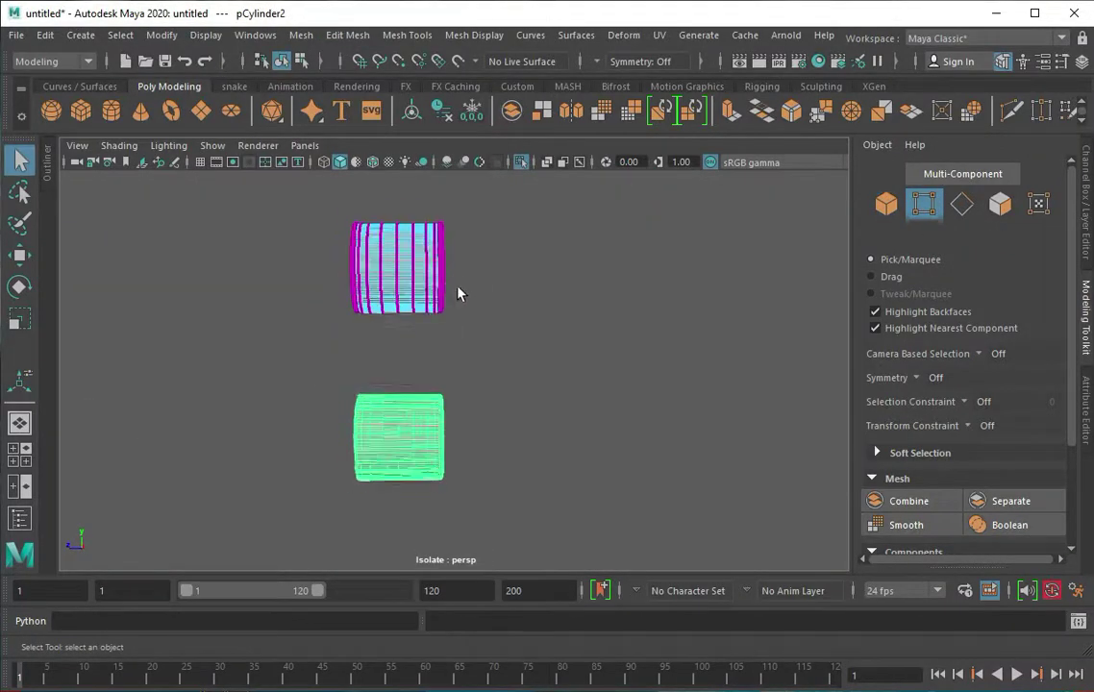
Orbit around the knob cylinders, then return to whole-object selection with the full scene shown
key("b")
left_click_drag(453, 366, 511, 398, "alt")
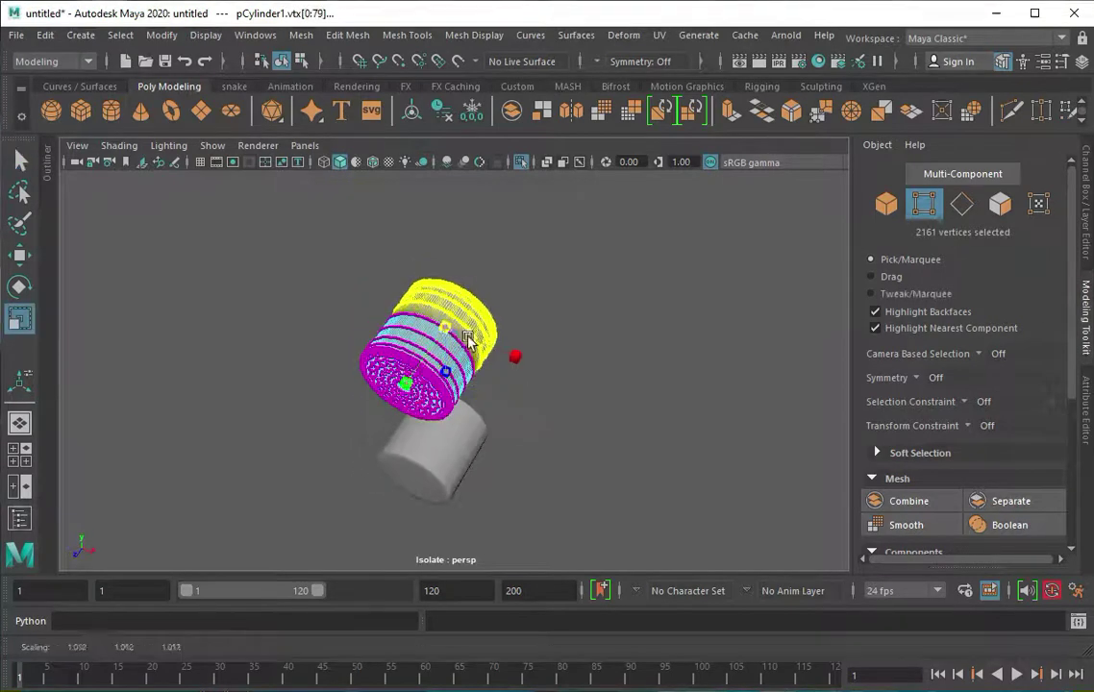
left_click_drag(279, 252, 332, 303, "alt")
scroll(332, 303, "up", 3)
mouse_move(420, 316)
left_mouse_down("alt")
mouse_move(500, 279)
mouse_move(403, 281)
mouse_move(631, 375)
left_mouse_up("alt")
key("F8")
key("ctrl+1")
Cut both knob holes into the side wall with Mesh > Booleans > Difference
left_click(301, 34)
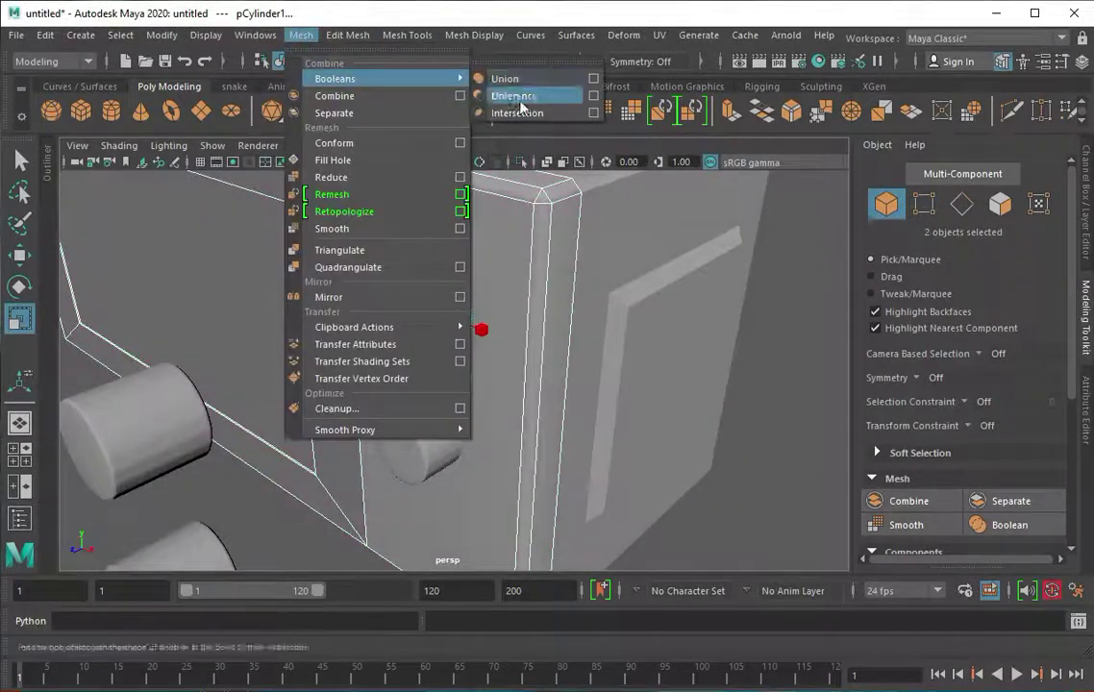
left_click(505, 96)
key("ctrl+z")
left_click(425, 417)
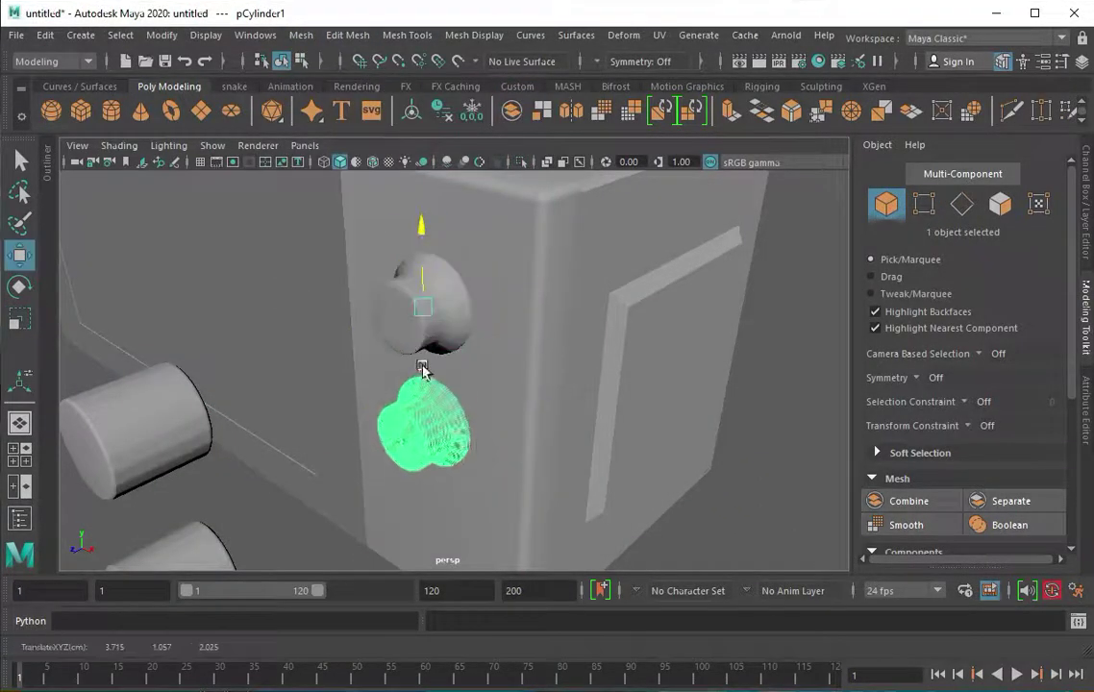
left_click(301, 35)
left_click(505, 96)
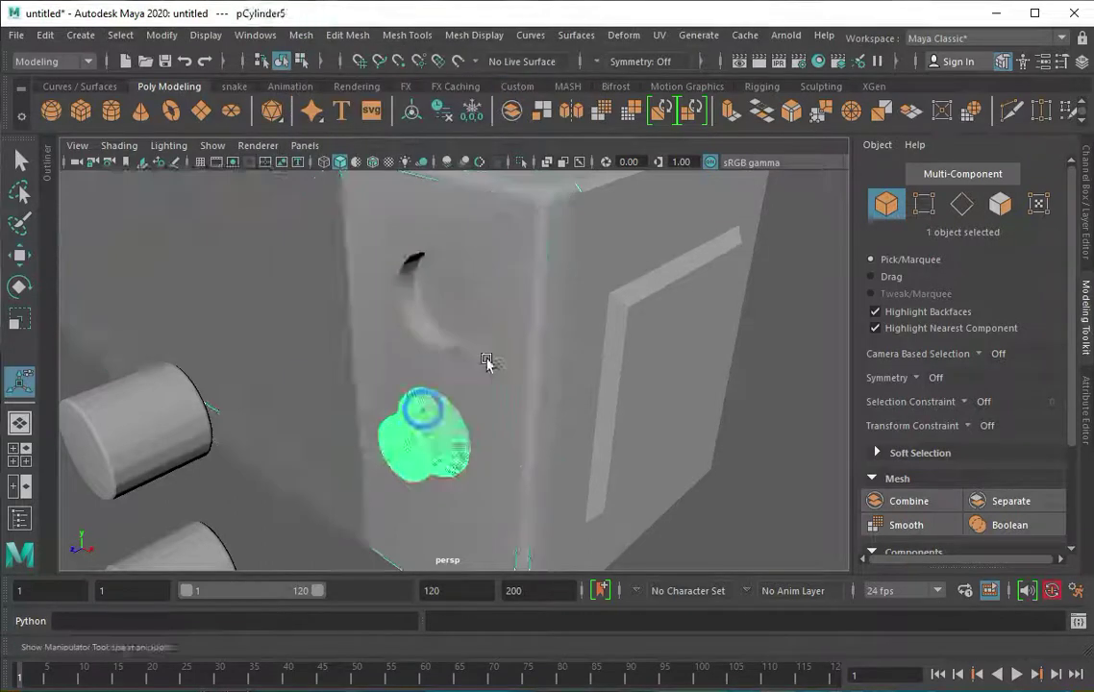
left_click(301, 35)
left_click(505, 96)
Frame and scale the spare knob cylinder in the side wireframe view, then hide it
left_click_drag(569, 442, 284, 307, "alt")
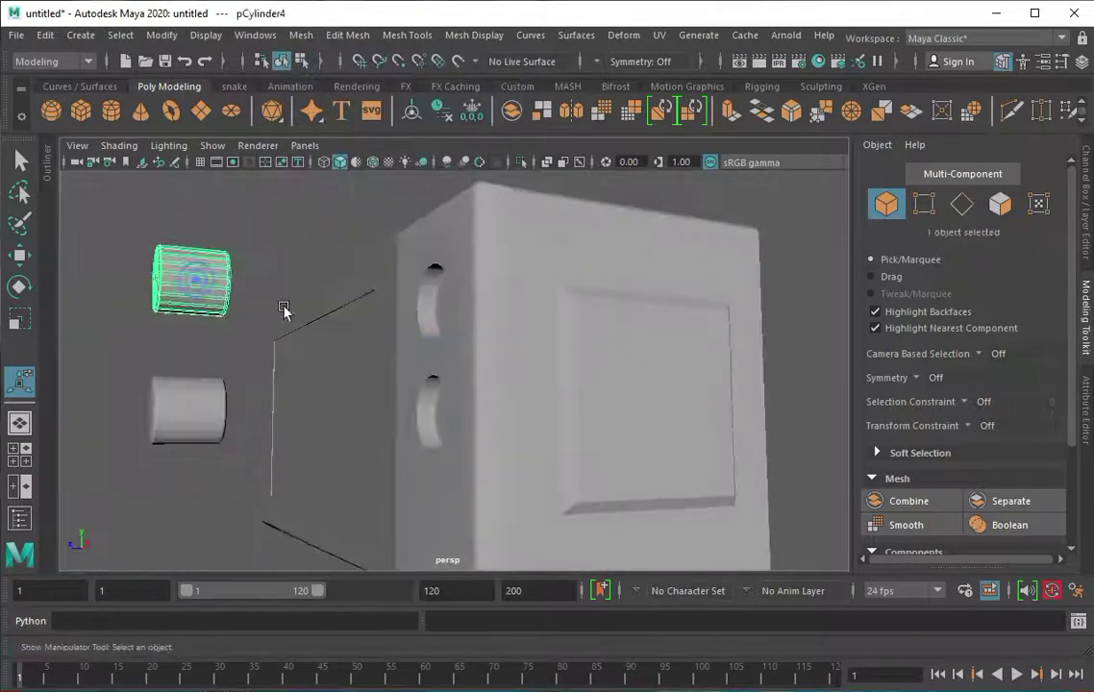
left_click(195, 305)
key("space")
key("space")
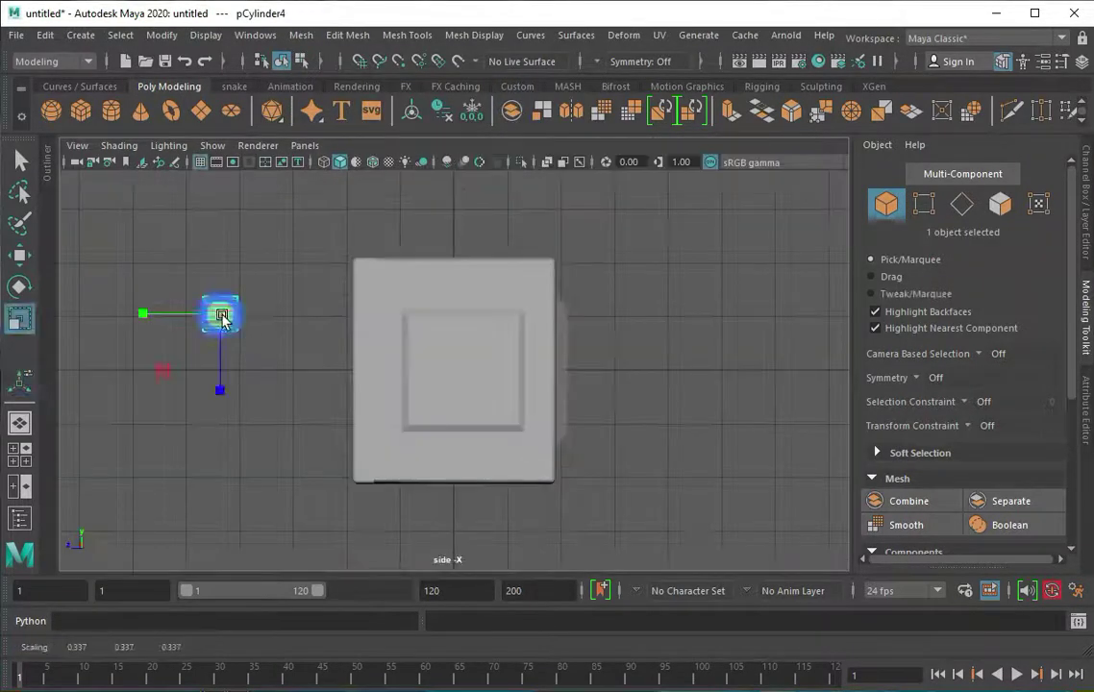
key("4")
key("f")
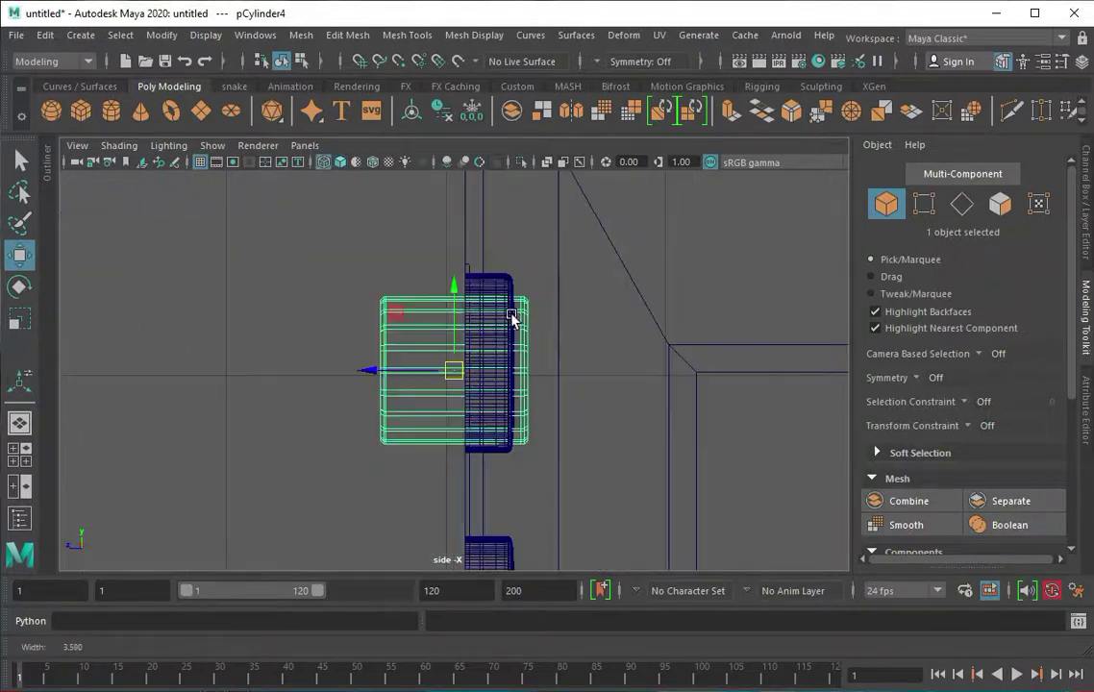
key("r")
key("space")
key("space")
key("ctrl+h")
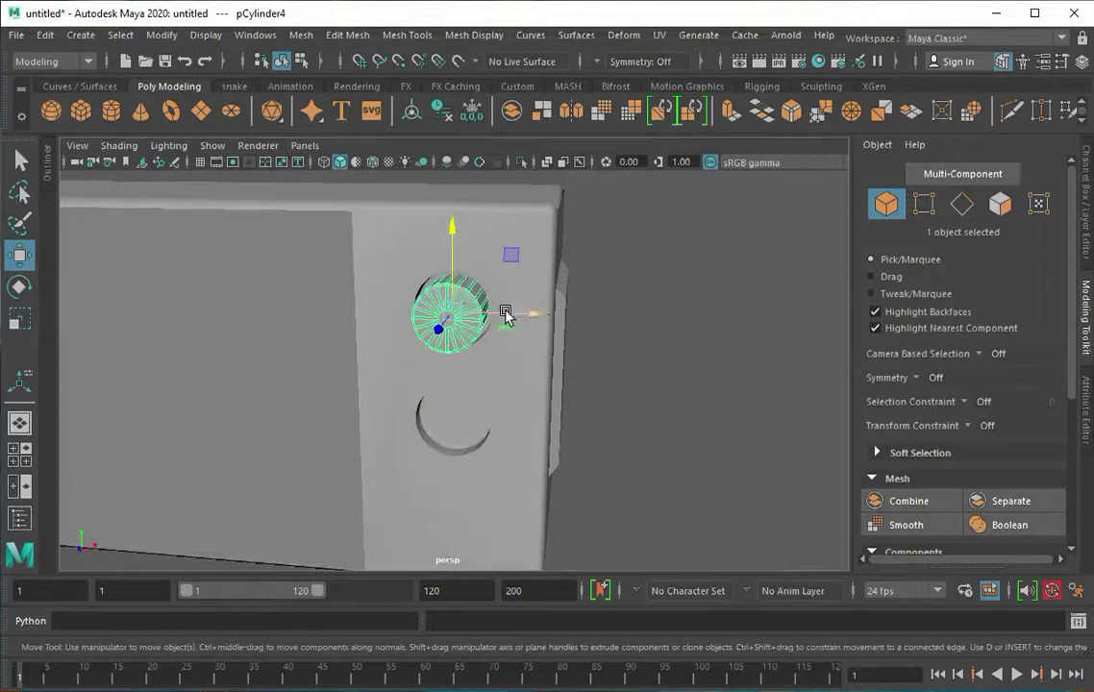
Isolate the knob cylinder and select its front vertices
right_click_drag(505, 315, 366, 317)
key("ctrl+1")
key("f")
mouse_move(356, 250)
left_mouse_down()
mouse_move(469, 371)
mouse_move(465, 270)
left_mouse_up()
key("ctrl+1")
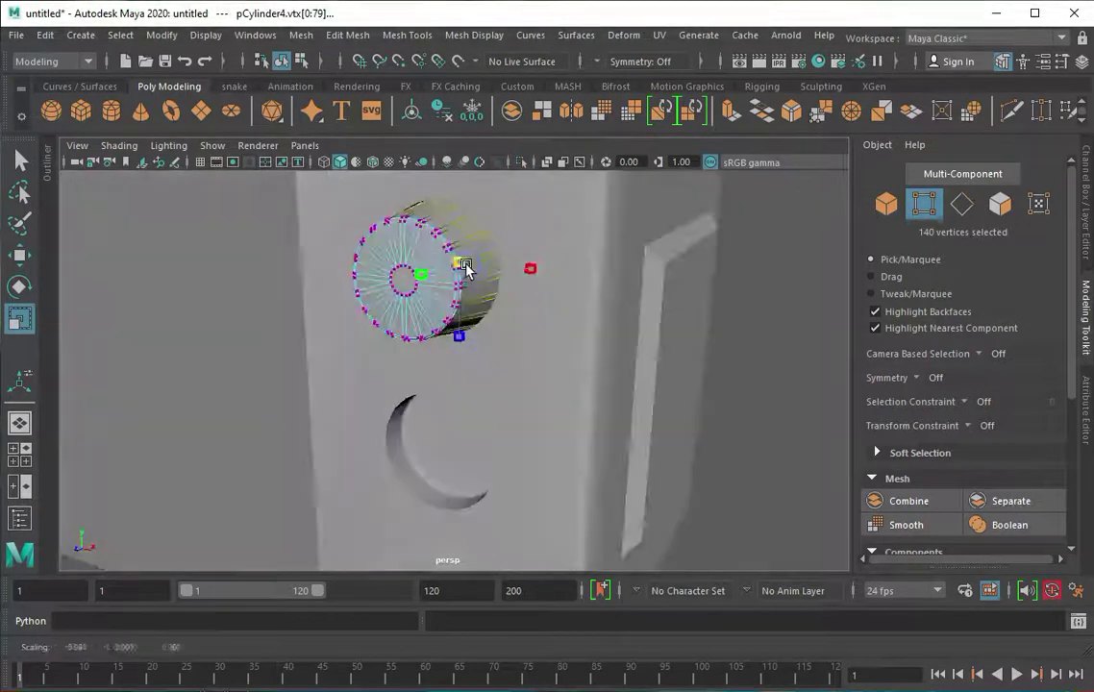
Unhide the cylinder and move it into its wall hole, checking from the front in wireframe
right_click(465, 269)
left_click_drag(465, 269, 436, 303, "alt")
key("ctrl+h")
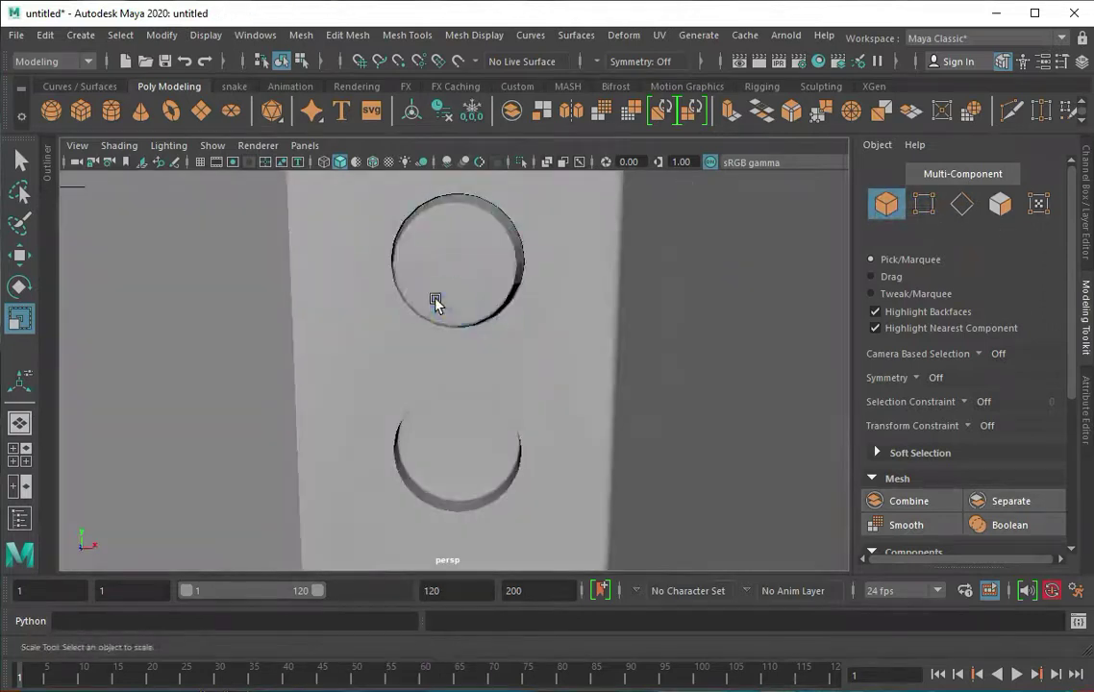
key("ctrl+shift+h")
left_click_drag(704, 428, 352, 384, "alt")
key("t")
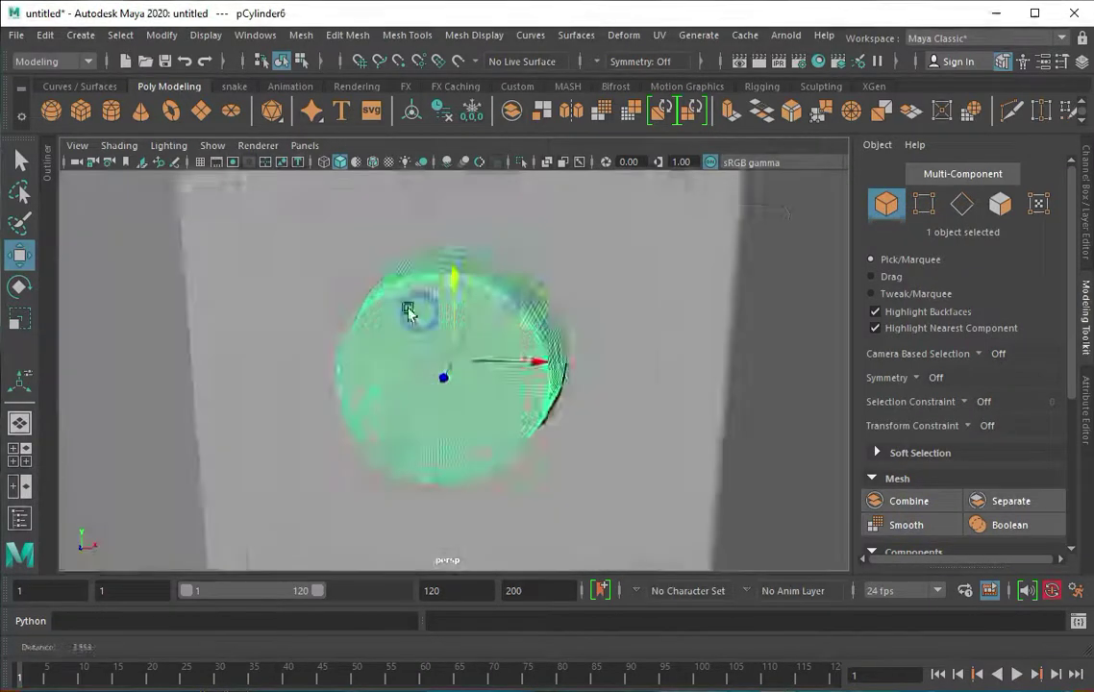
mouse_move(430, 336)
left_mouse_down("alt")
mouse_move(338, 348)
mouse_move(115, 152)
left_mouse_up("alt")
key("4")
left_click_drag(366, 374, 385, 380)
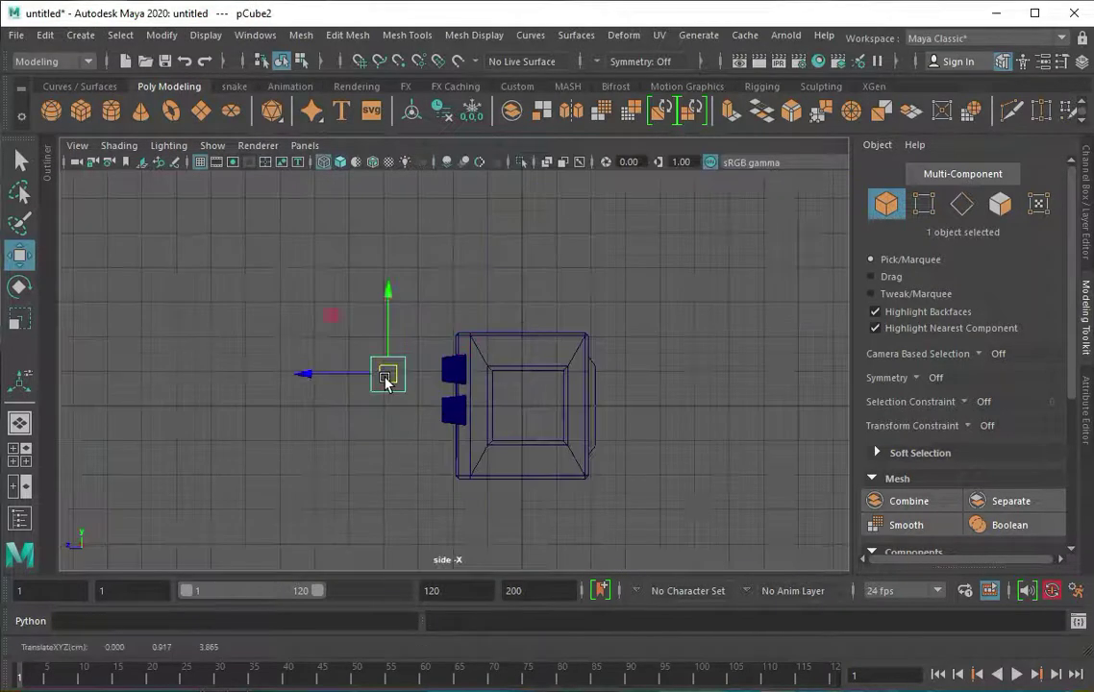
Bevel the tall pillar's edges and open the bevel's full settings
left_click(408, 35)
left_click(423, 144)
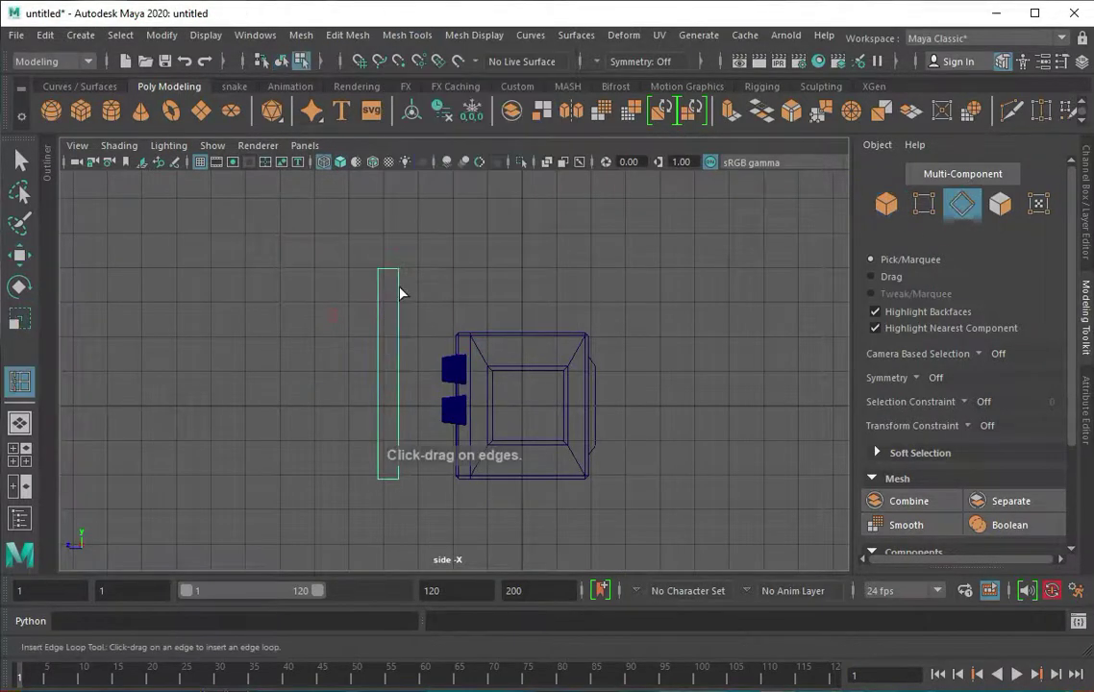
key("space")
key("space")
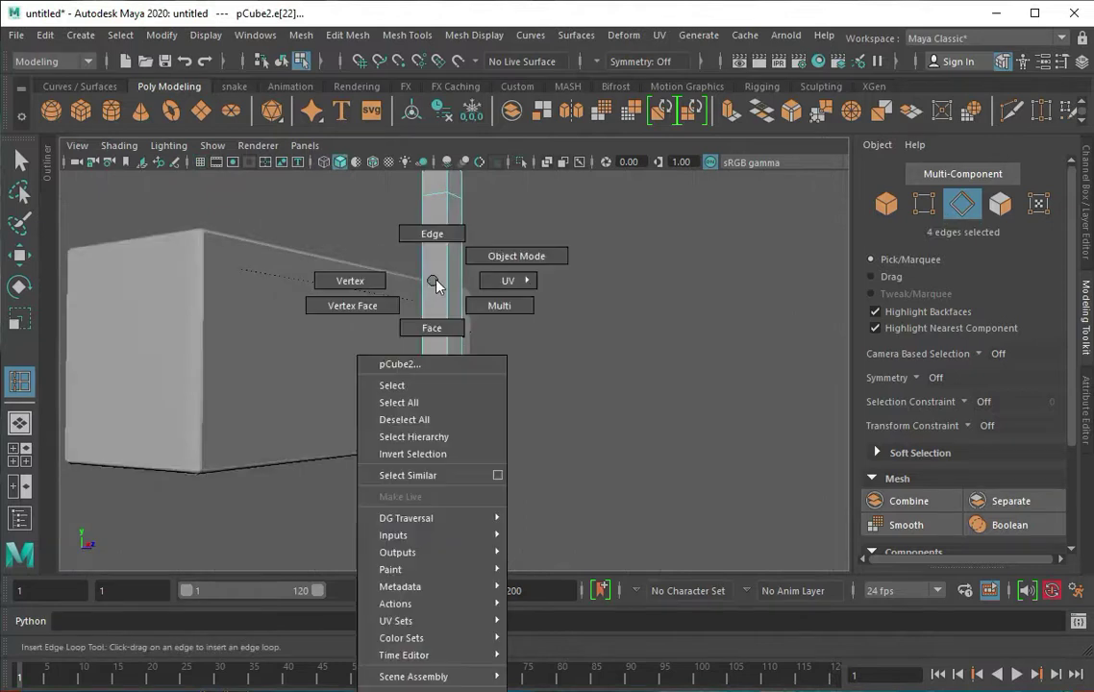
left_click(445, 288)
key("f")
left_click(695, 108)
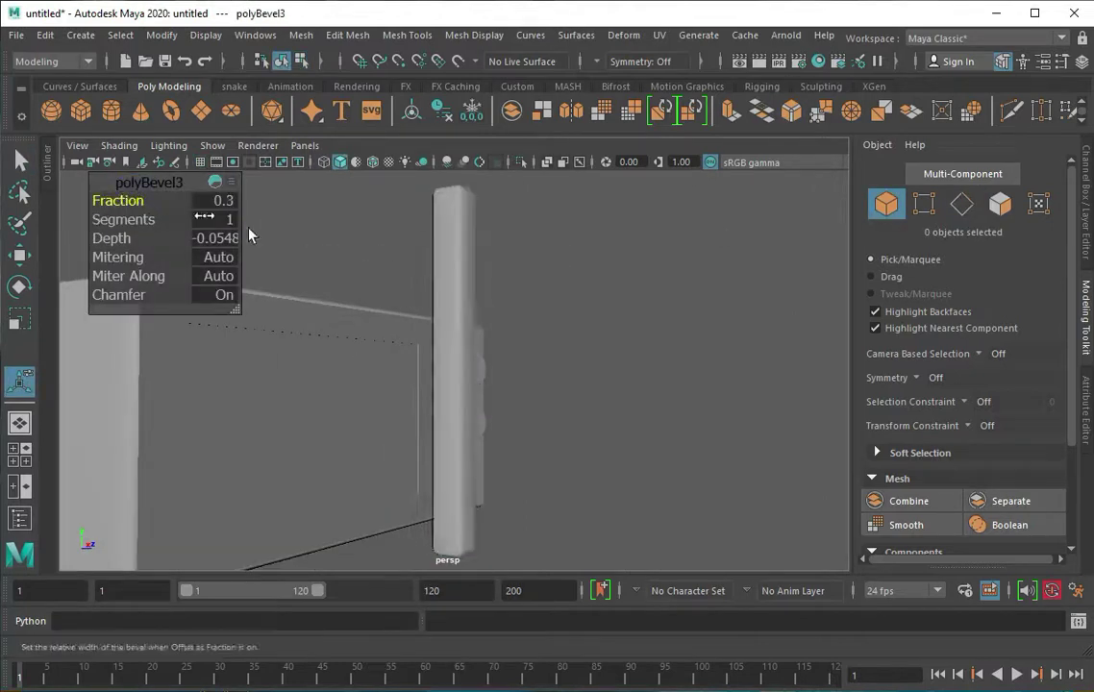
scroll(457, 280, "down", 5)
scroll(449, 237, "down", 5)
key("ctrl+a")
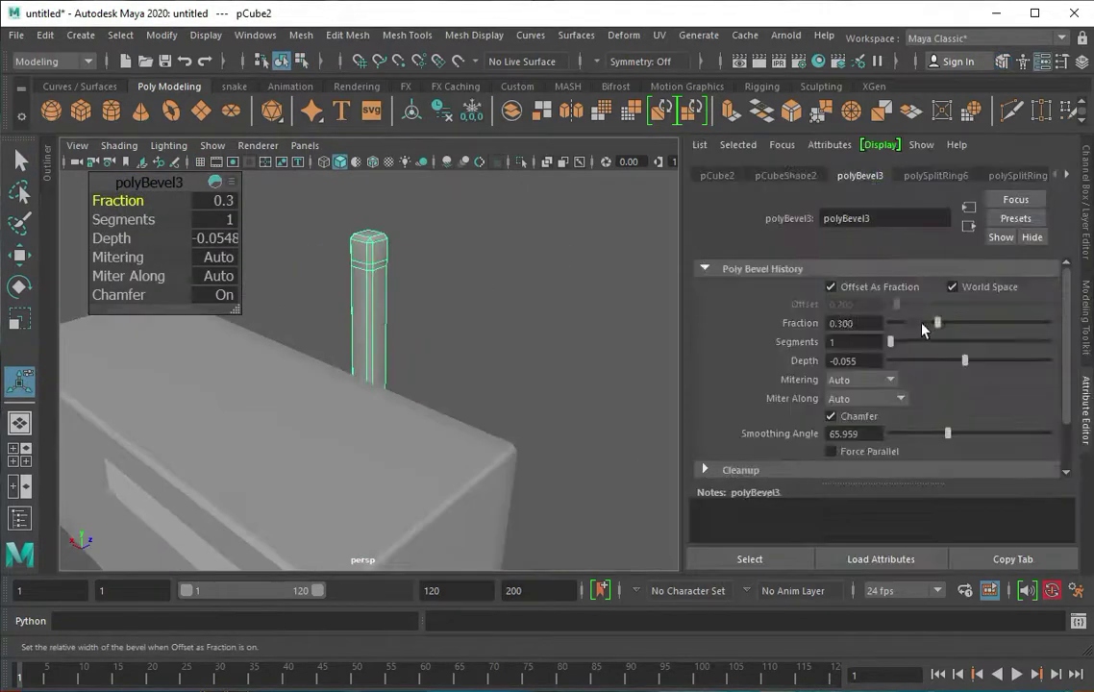
Extrude the pillar's top face outward to form the handle arm
right_click_drag(374, 306, 374, 356)
left_click_drag(452, 317, 384, 403, "alt")
left_click(358, 487)
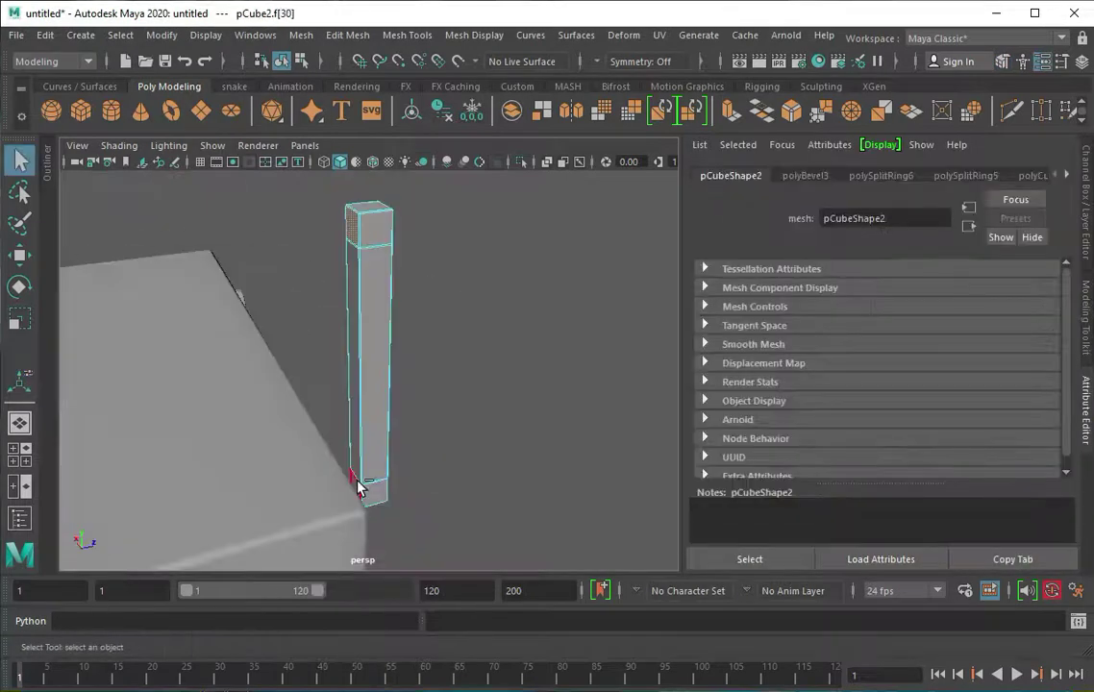
left_click_drag(357, 487, 414, 317, "alt")
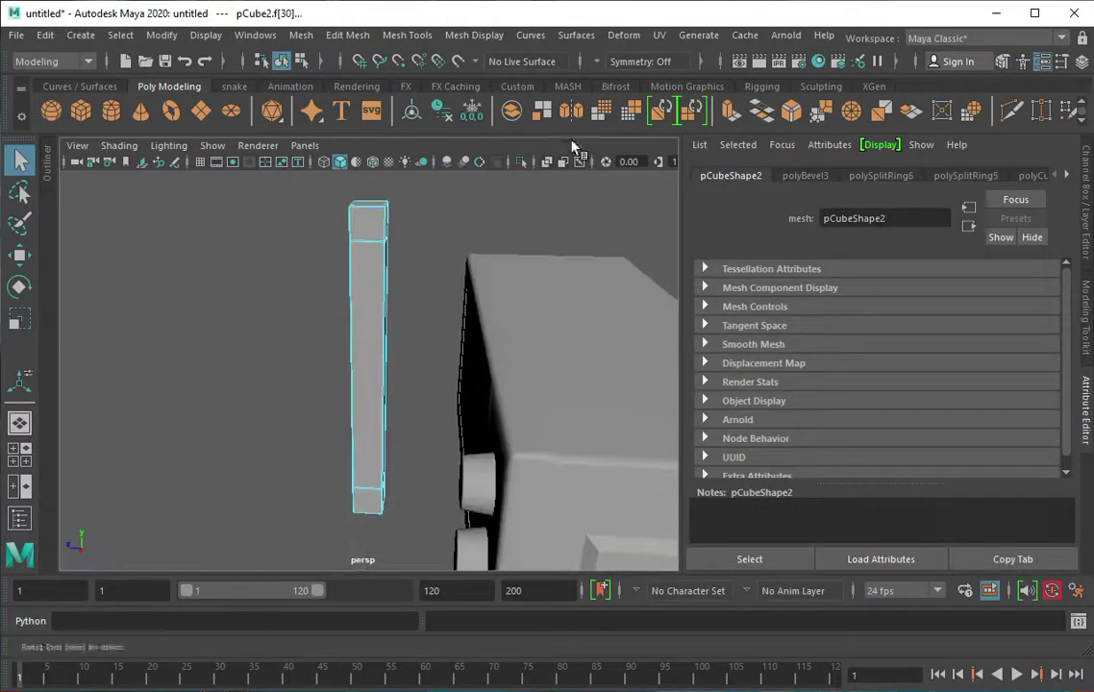
key("ctrl+e")
key("ctrl+e")
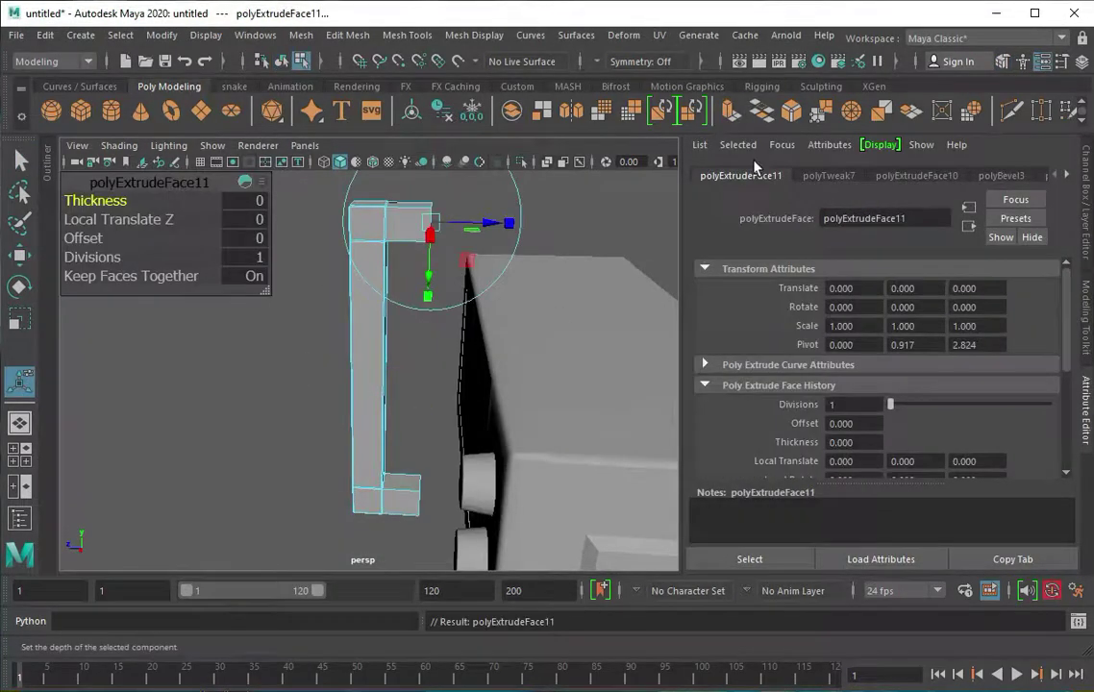
Insert edge loops across the handle's arms and bevel the handle's edges
left_click(407, 34)
left_click(438, 166)
left_click_drag(399, 205, 424, 212)
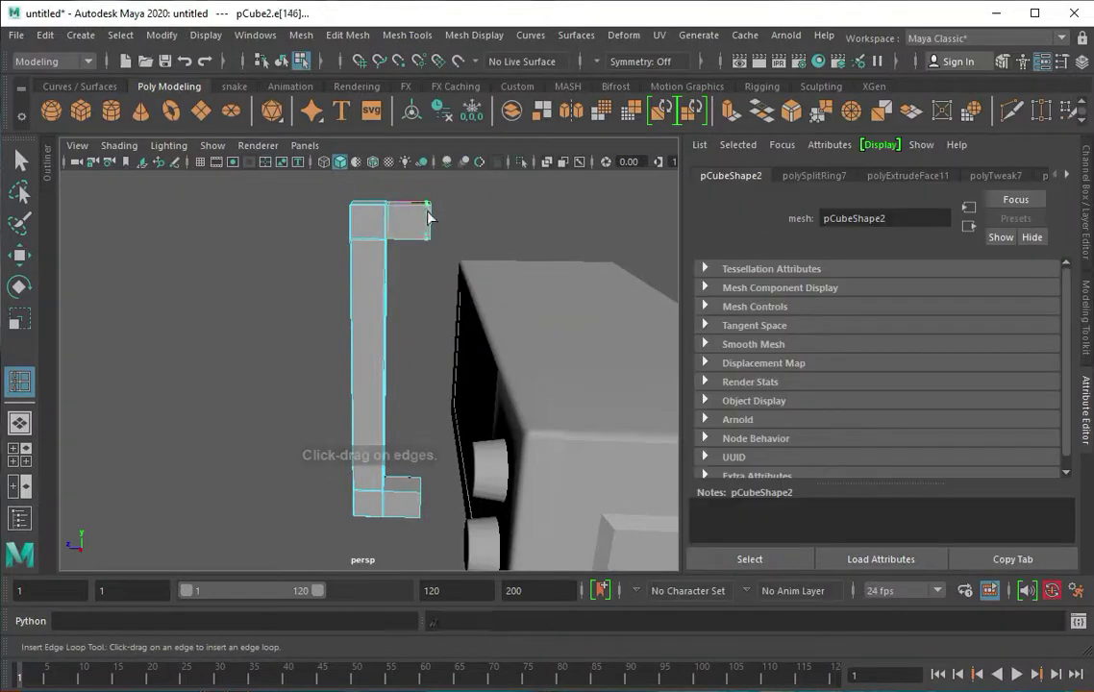
left_click_drag(236, 454, 168, 427, "alt")
left_click(375, 331)
right_click_drag(375, 332, 358, 411, "alt")
mouse_move(358, 411)
left_mouse_down("alt")
mouse_move(435, 372)
mouse_move(395, 350)
left_mouse_up("alt")
key("ctrl+b")
left_click(1086, 317)
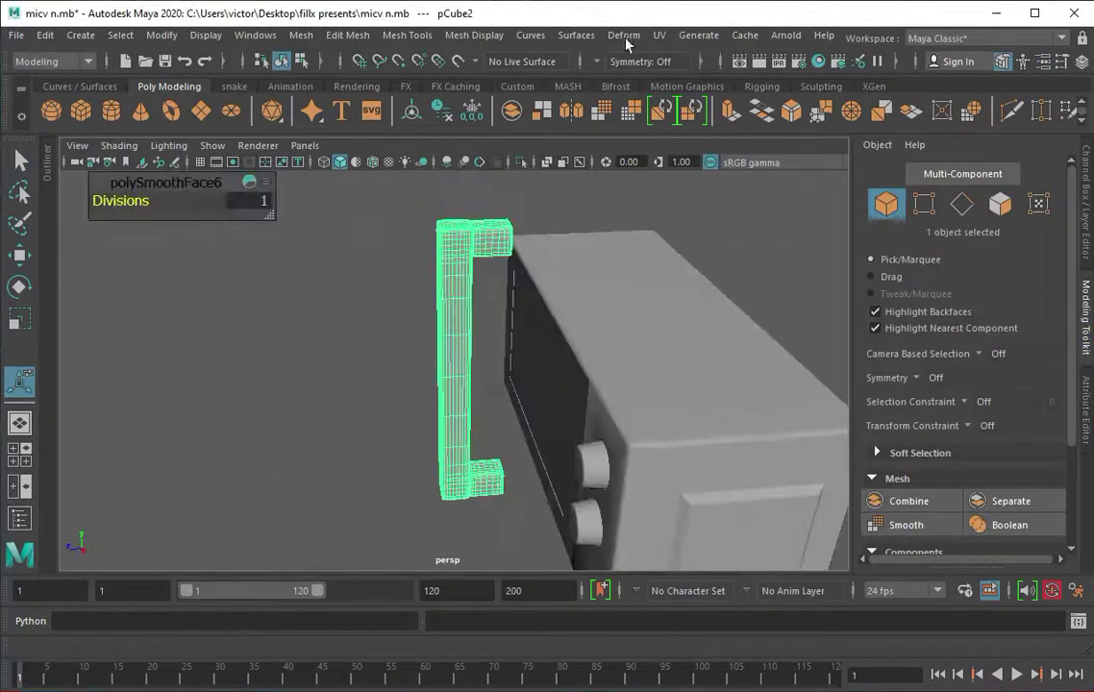
left_click(624, 35)
Add a bend deformer to the handle and load bend1Handle's attributes
left_click(827, 356)
left_click_drag(500, 420, 485, 379, "alt")
left_click(1087, 409)
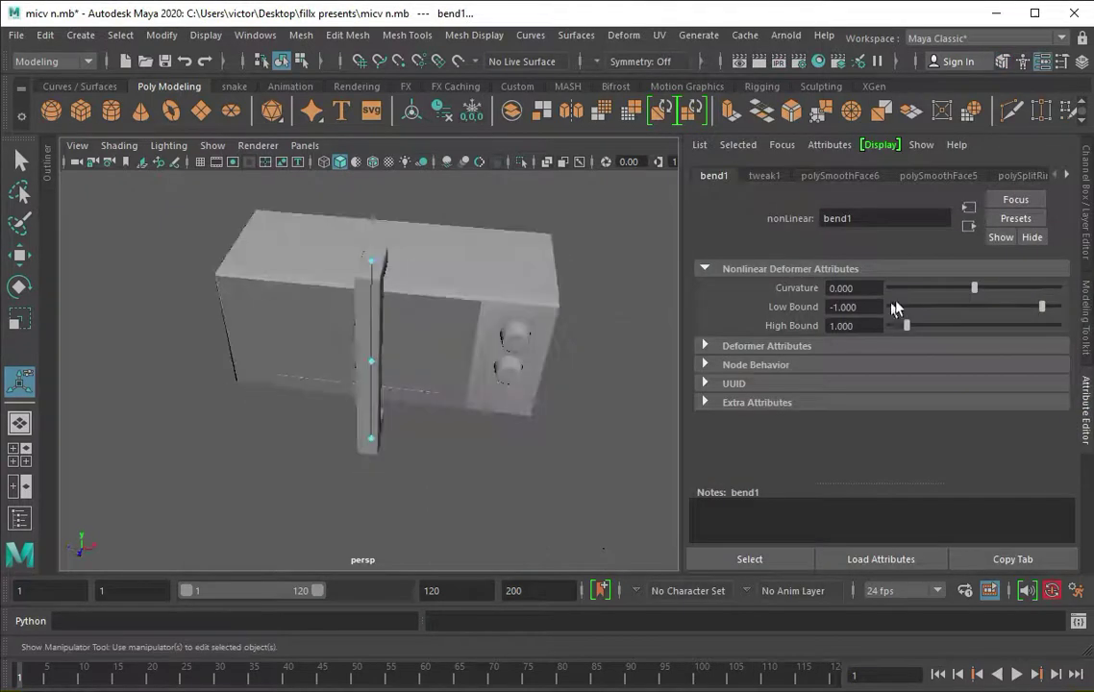
key("4")
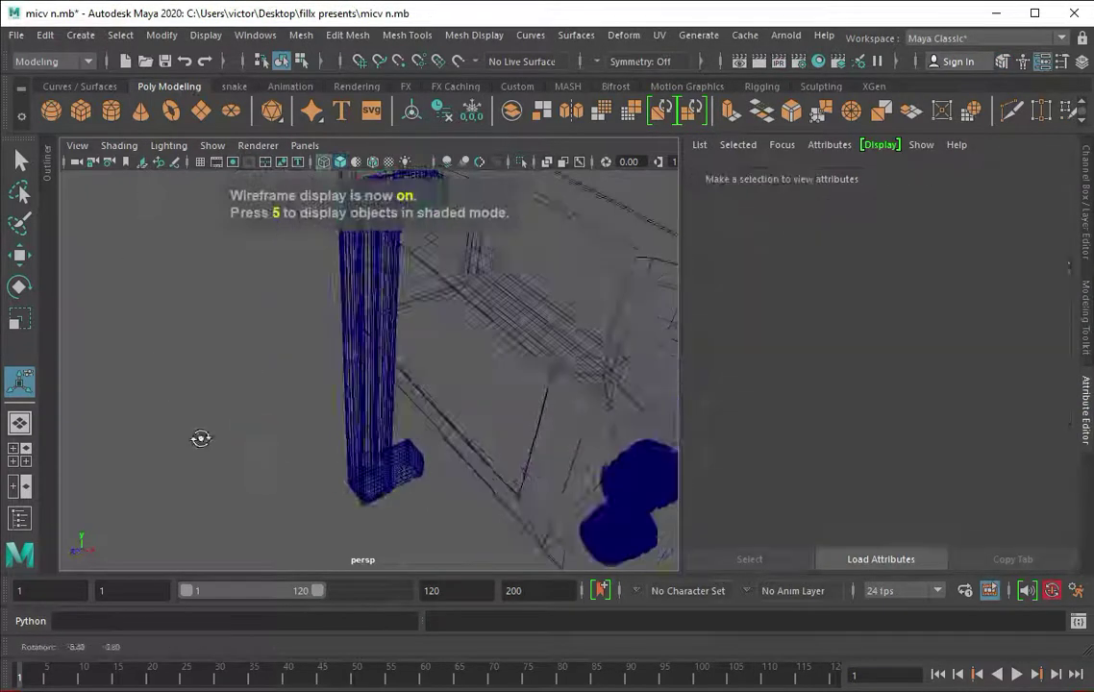
left_click(46, 182)
left_click(171, 415)
left_click(57, 143)
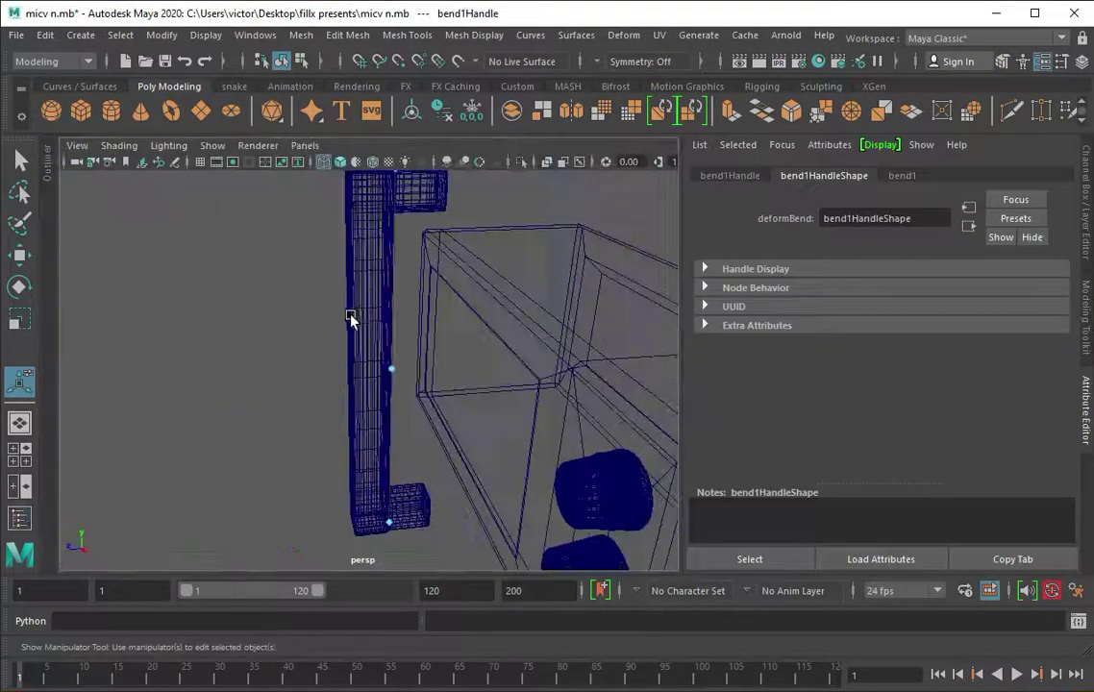
key("5")
Raise the bend curvature past 23.077, then delete history to bake the arc
left_click_drag(349, 318, 337, 495, "alt")
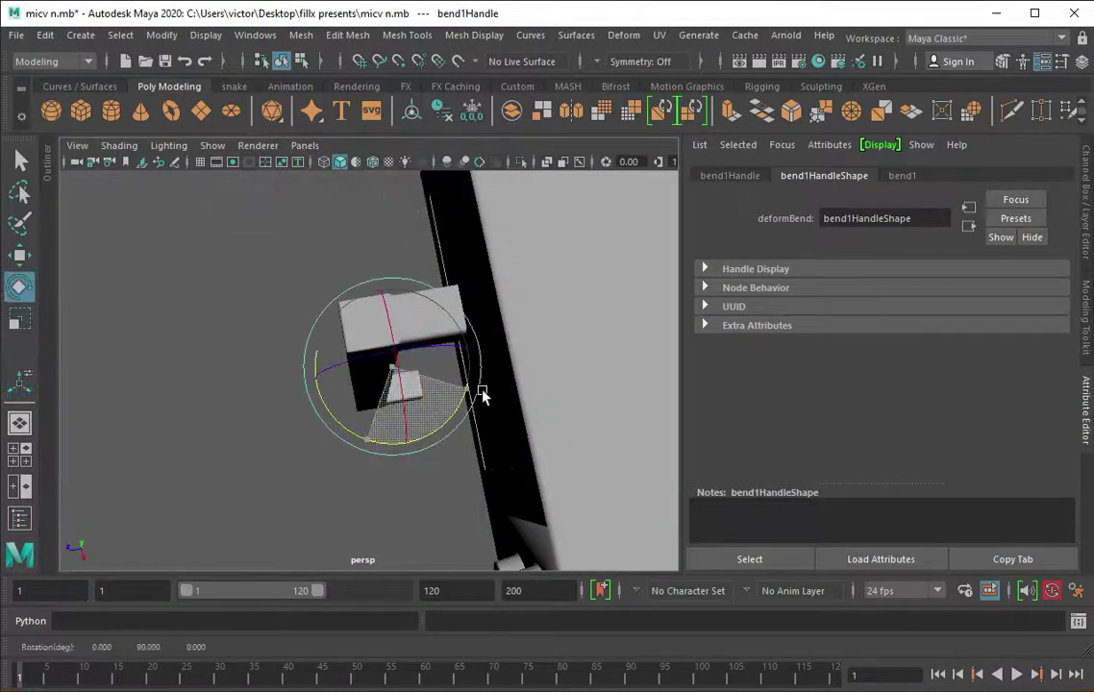
left_click_drag(483, 395, 581, 362, "alt")
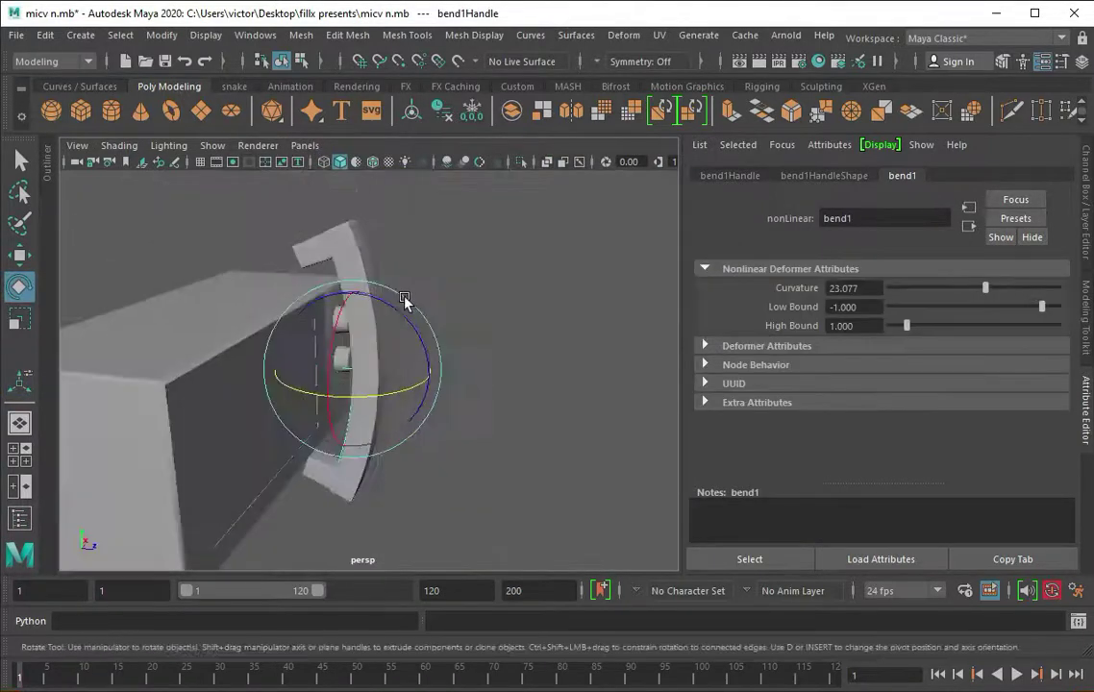
left_click_drag(985, 287, 997, 293)
left_click(45, 35)
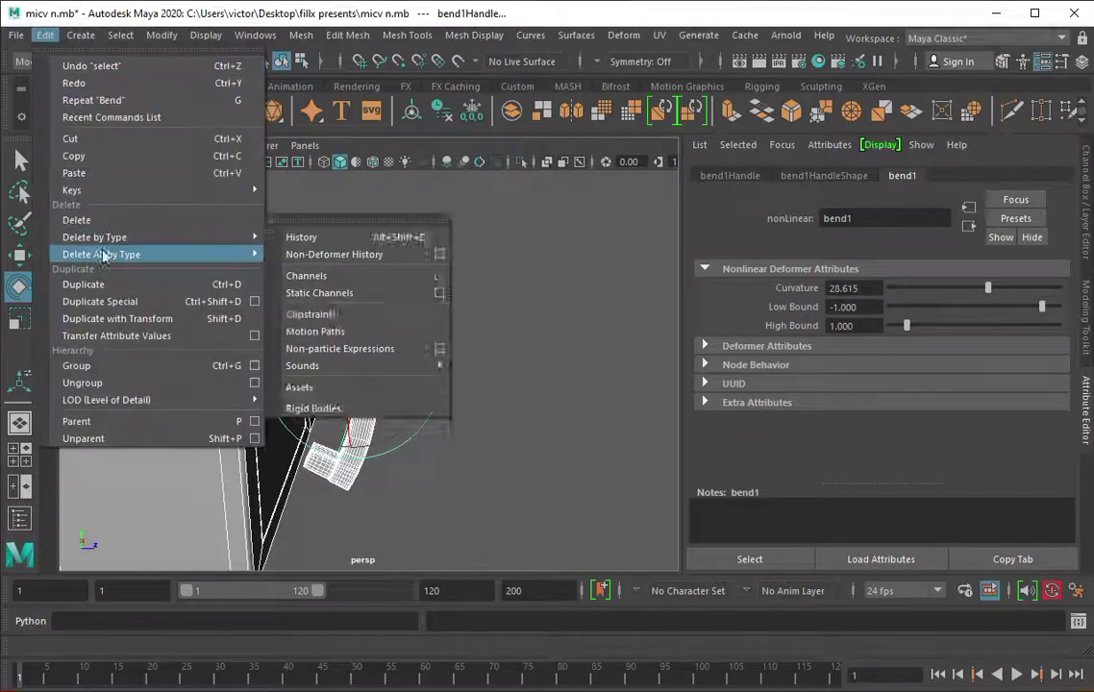
left_click(317, 234)
Scale and move the curved handle beside the knobs on the microwave front
key("space")
key("space")
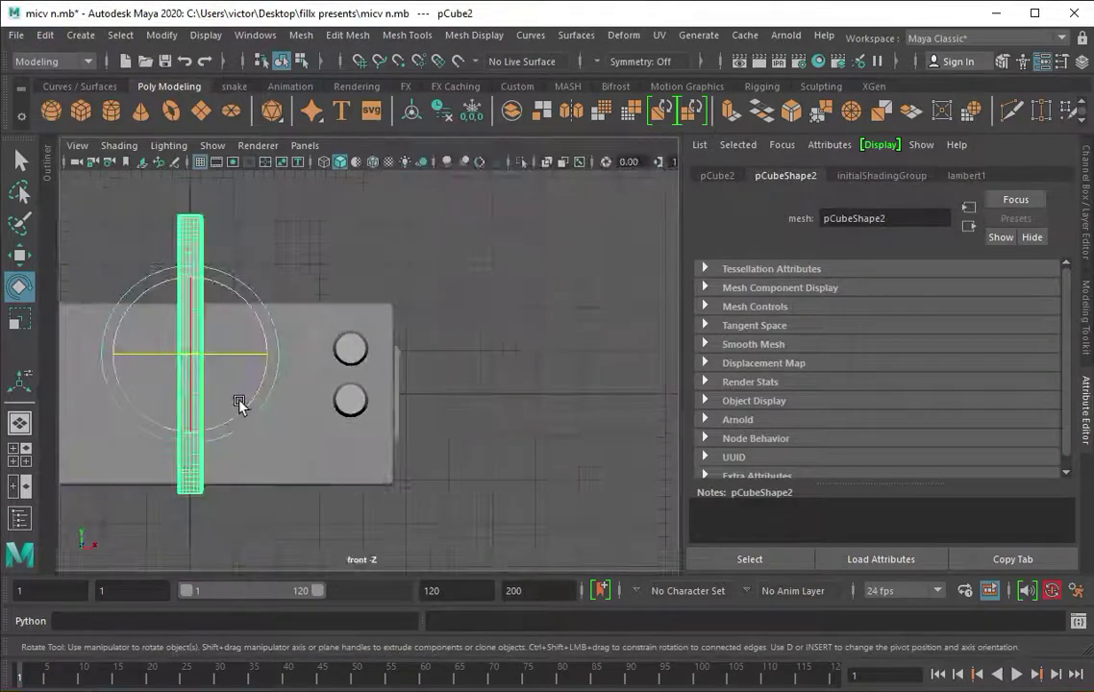
mouse_move(176, 359)
left_mouse_down()
mouse_move(295, 405)
mouse_move(300, 330)
left_mouse_up()
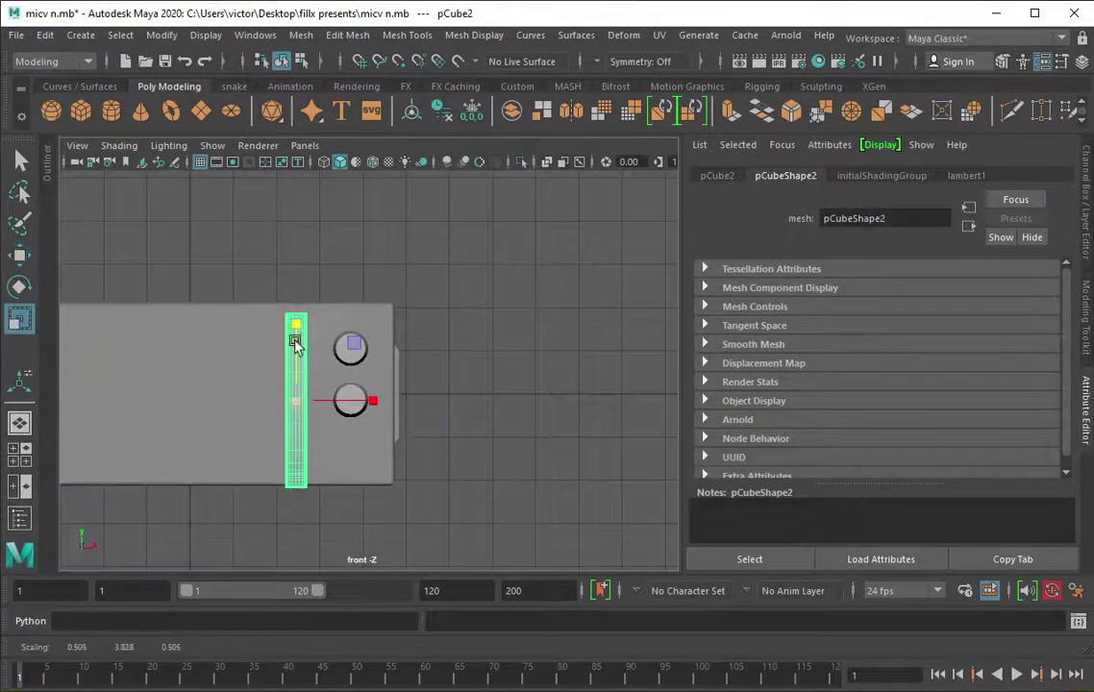
key("space")
key("space")
mouse_move(443, 385)
left_mouse_down("alt")
mouse_move(423, 398)
mouse_move(405, 445)
mouse_move(394, 423)
mouse_move(366, 420)
mouse_move(358, 432)
mouse_move(349, 421)
mouse_move(459, 420)
mouse_move(418, 301)
mouse_move(557, 356)
mouse_move(264, 349)
mouse_move(402, 396)
left_mouse_up("alt")
key("w")
key("r")
left_click(557, 357)
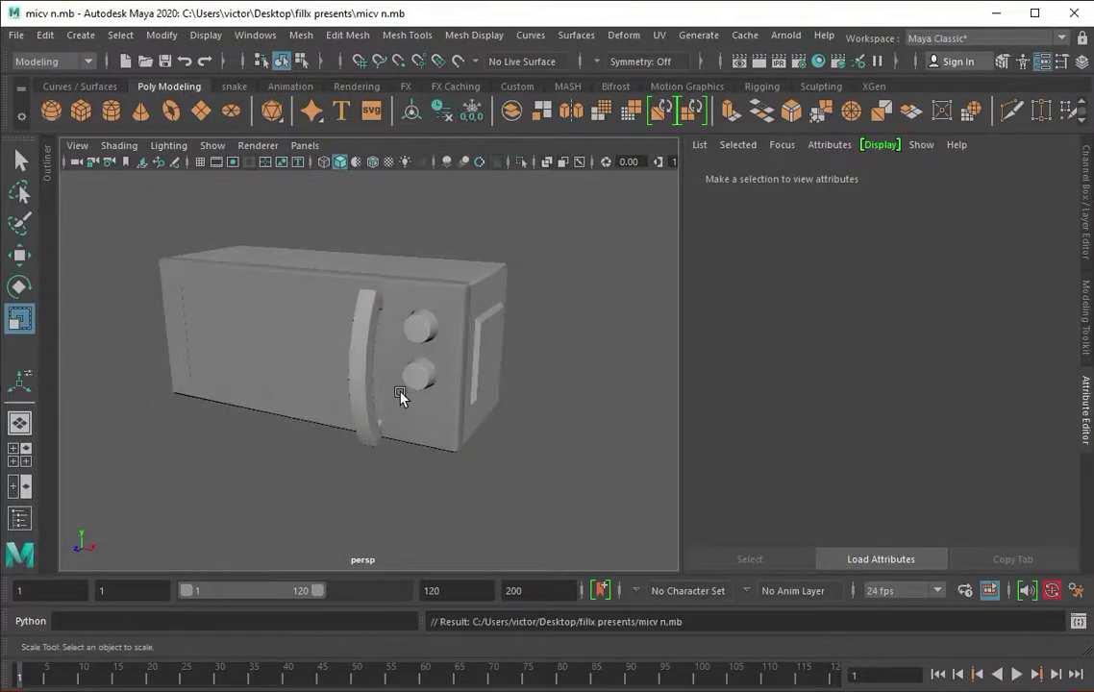
Assign a new aiStandardSurface material to the handle
scroll(349, 317, "up", 2)
left_click(350, 317)
scroll(434, 220, "up", 1)
right_click_drag(448, 206, 456, 637)
left_click(527, 555)
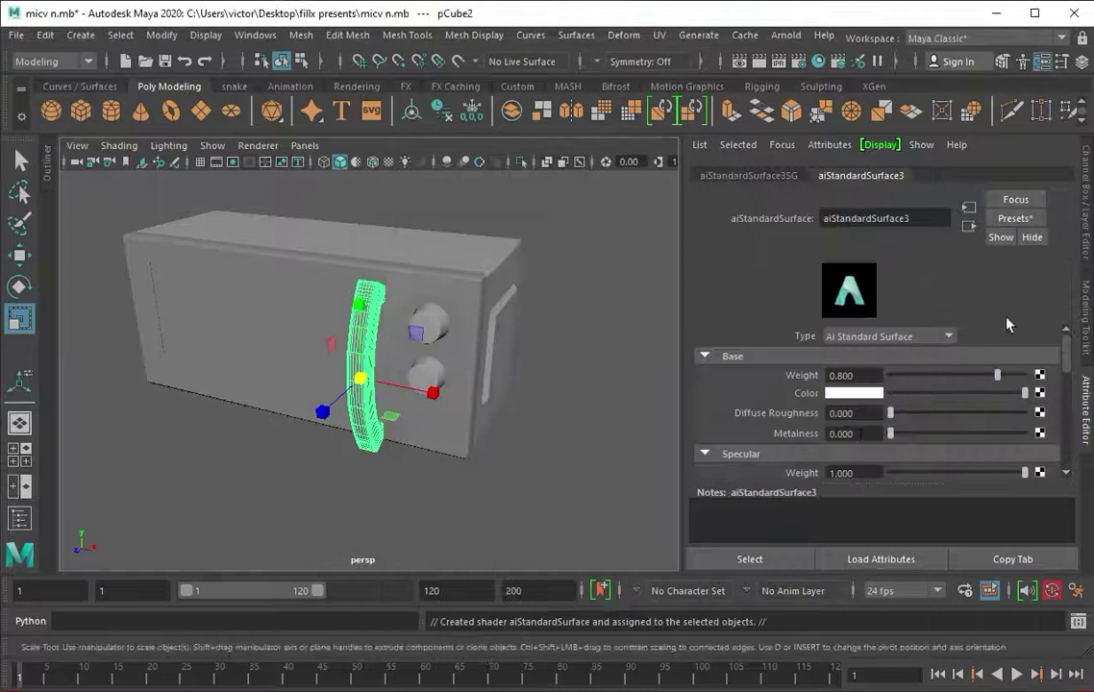
scroll(941, 452, "down", 3)
Set the body's aiStandardSurface1 Base Color to black
left_click(303, 275)
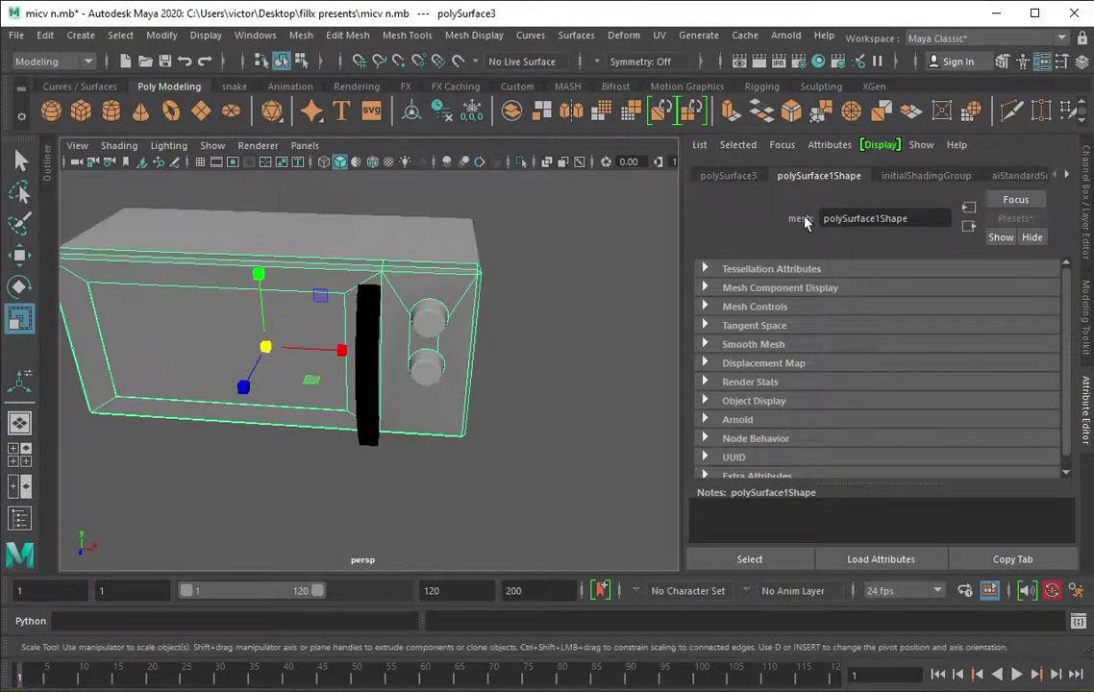
left_click(1021, 175)
left_click_drag(413, 307, 342, 252, "alt")
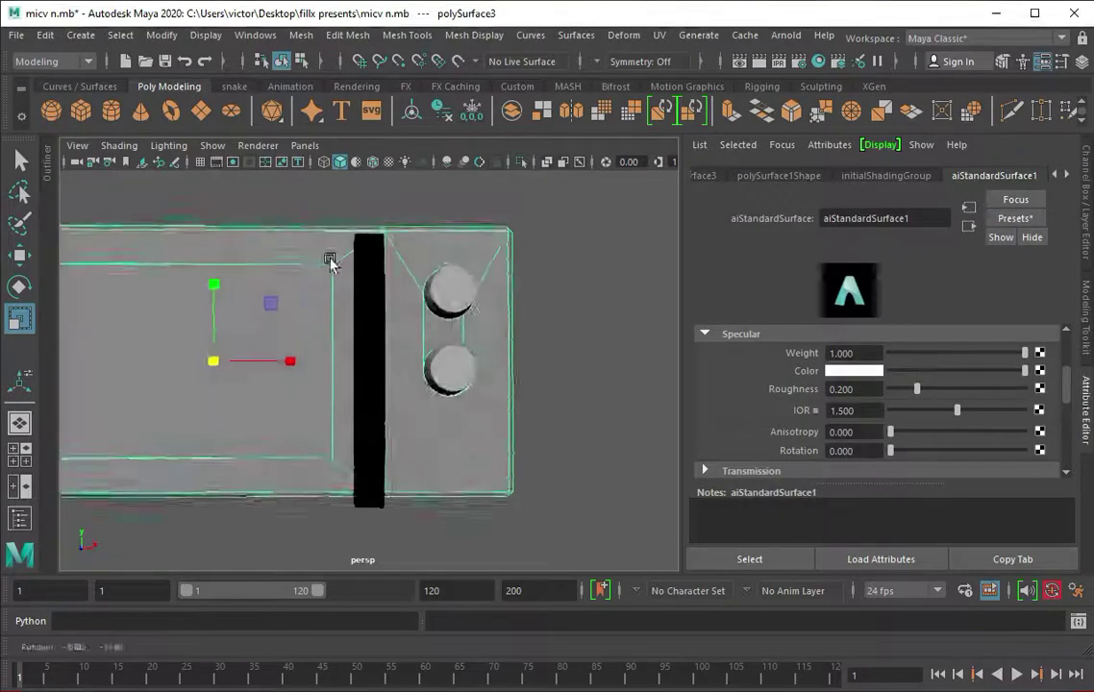
left_click(894, 366)
right_click(318, 281)
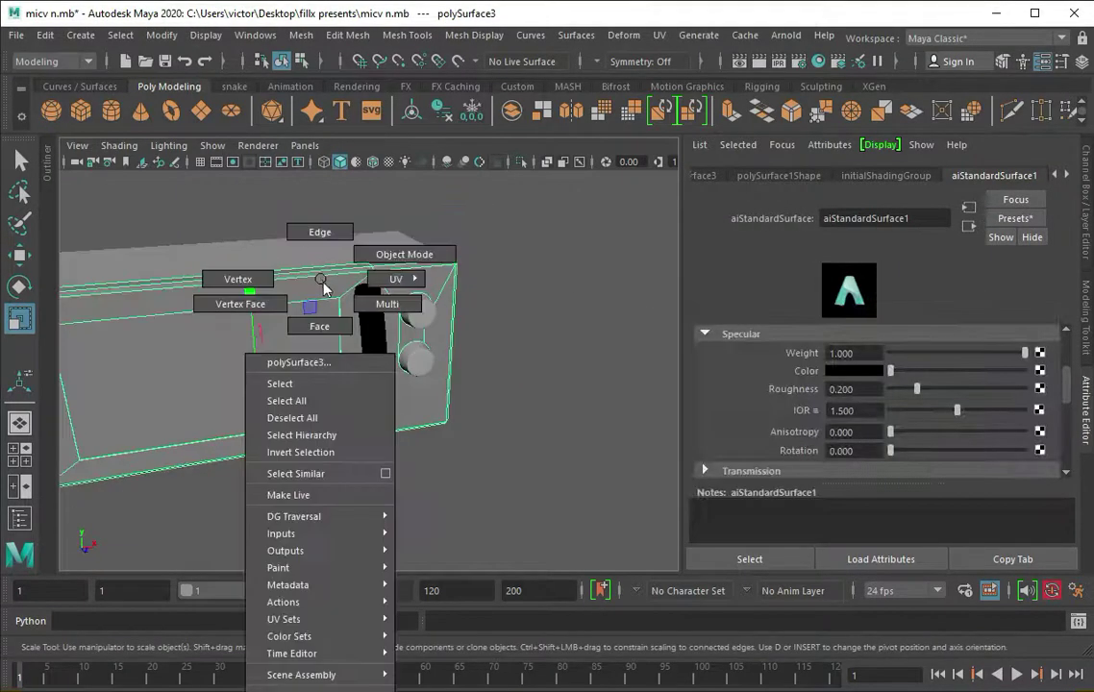
left_click_drag(317, 285, 349, 317, "alt")
left_click(277, 362)
left_click(1025, 175)
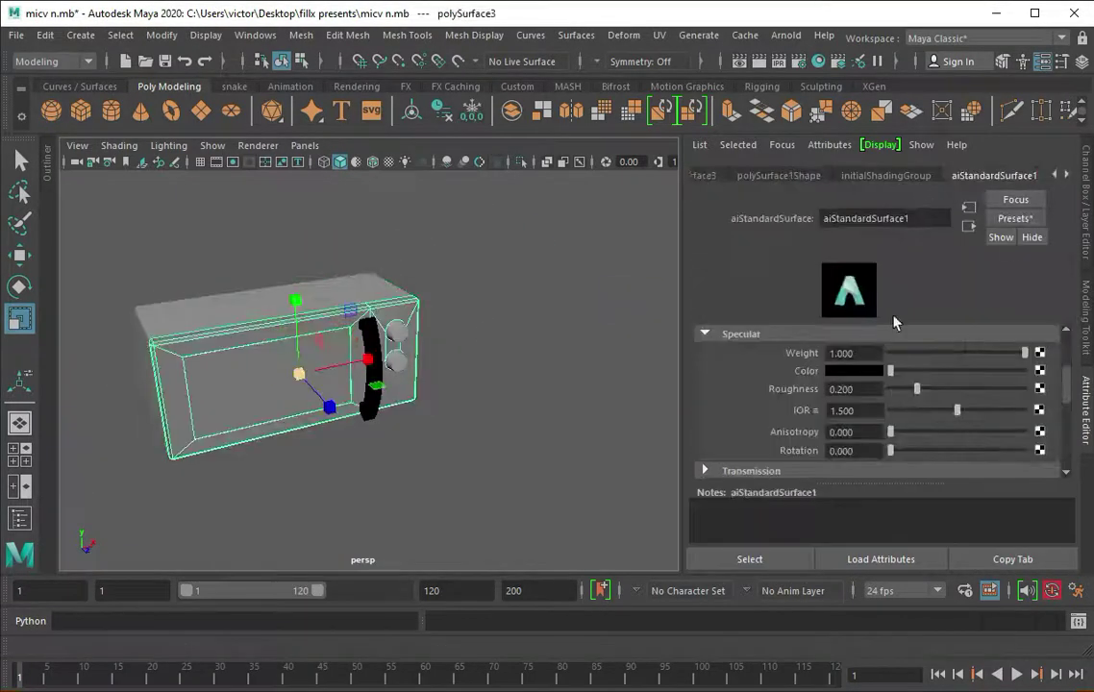
key("f")
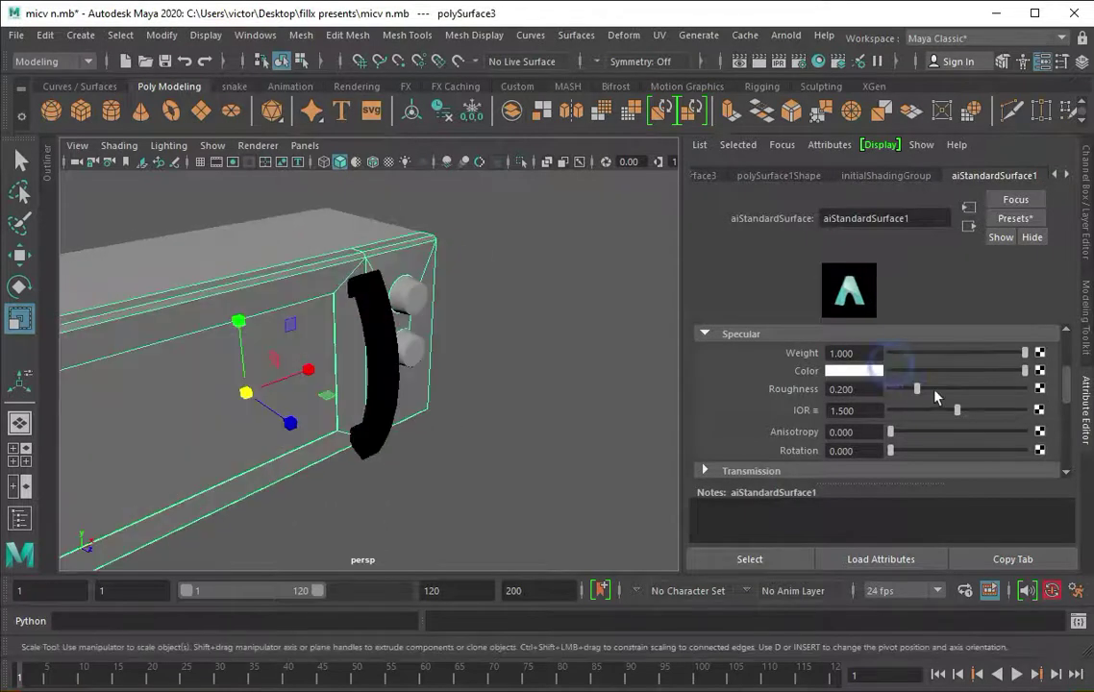
Set the material's Transmission Weight to about 0.387
scroll(935, 397, "up", 3)
left_click_drag(901, 394, 889, 394)
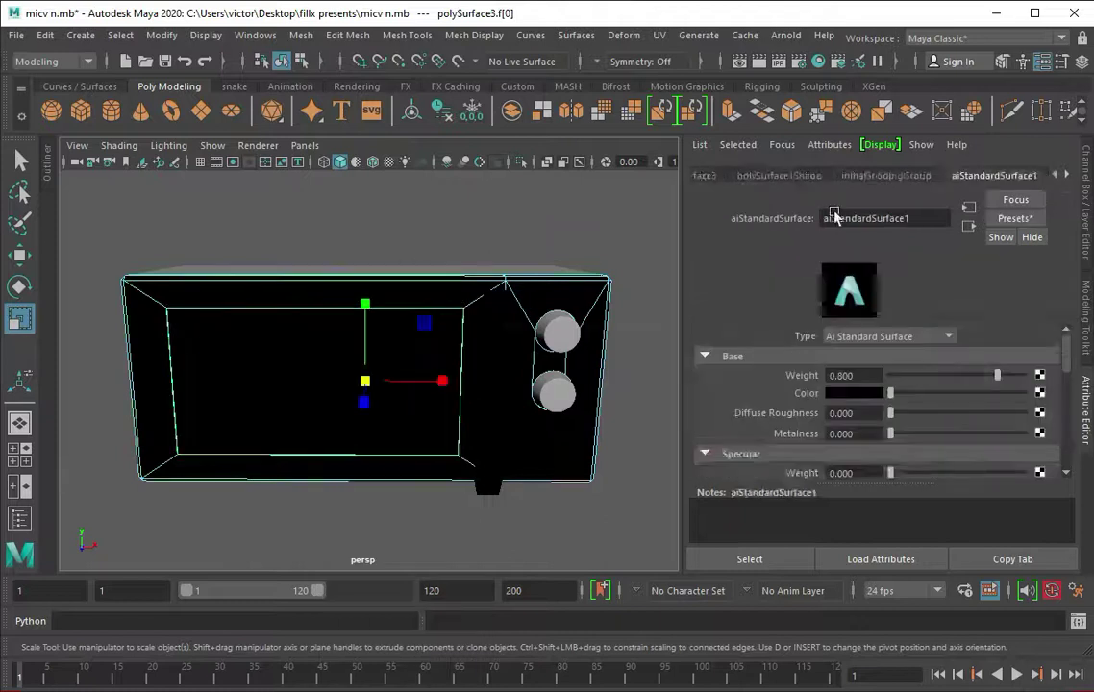
scroll(969, 413, "down", 5)
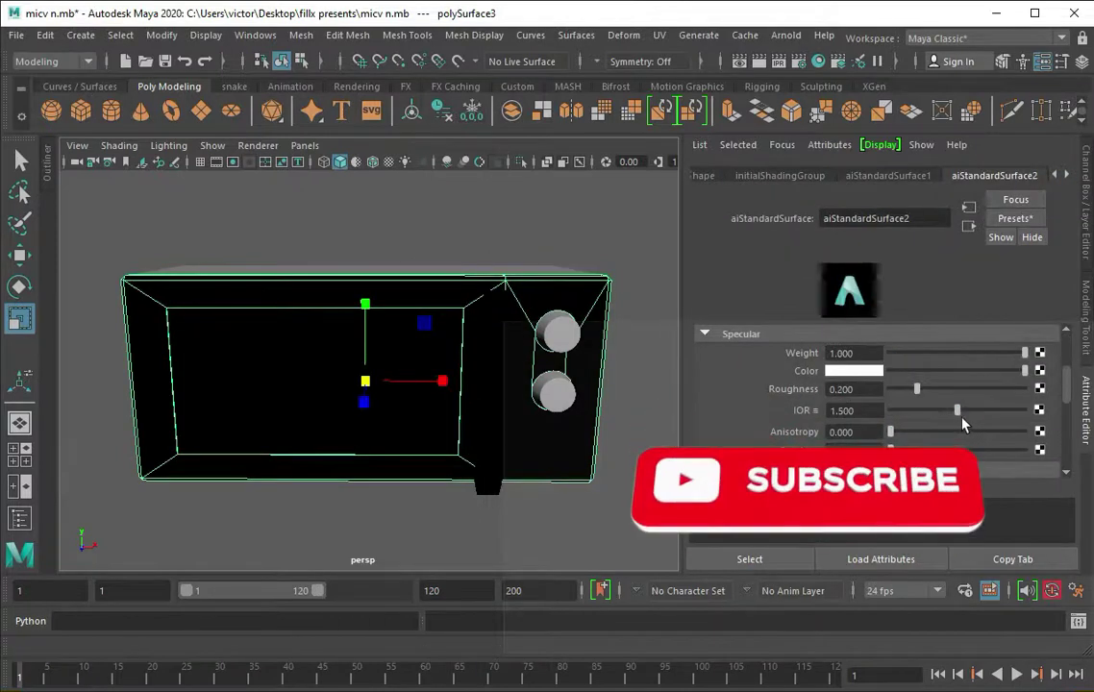
scroll(959, 420, "down", 5)
left_click(870, 352)
left_click_drag(894, 370, 920, 380)
left_click_drag(433, 384, 280, 384, "alt")
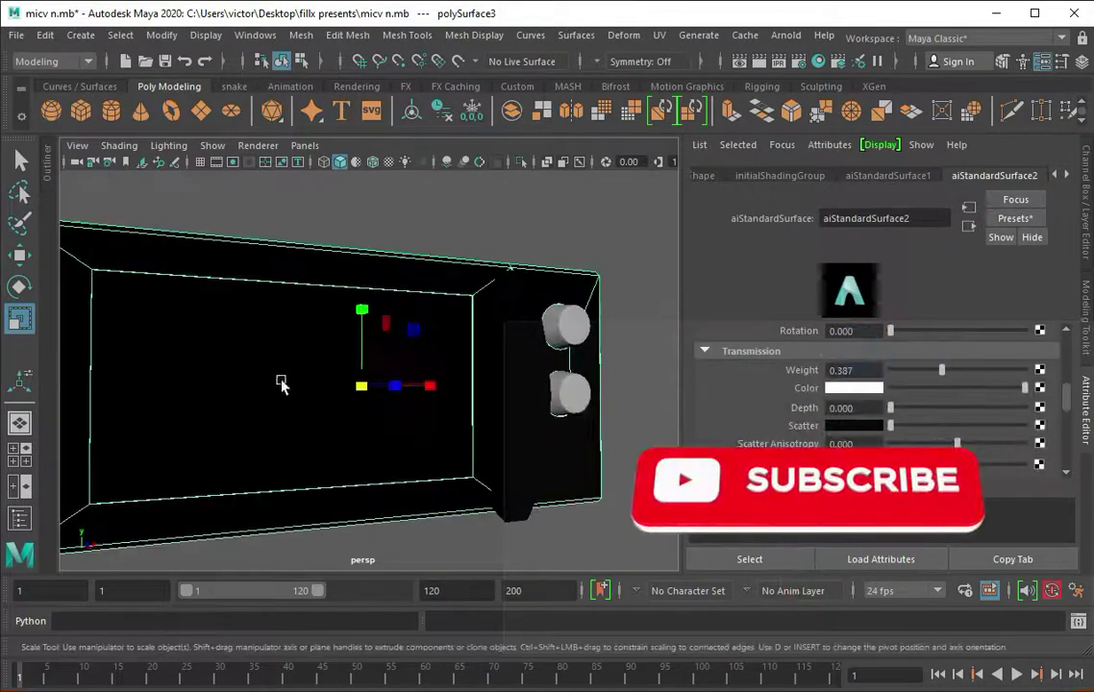
Isolate the door's front face and give it a new Arnold standard surface with the Glass preset
left_click_drag(577, 318, 428, 305, "alt")
left_click_drag(476, 357, 451, 360, "alt")
right_click_drag(465, 367, 471, 371)
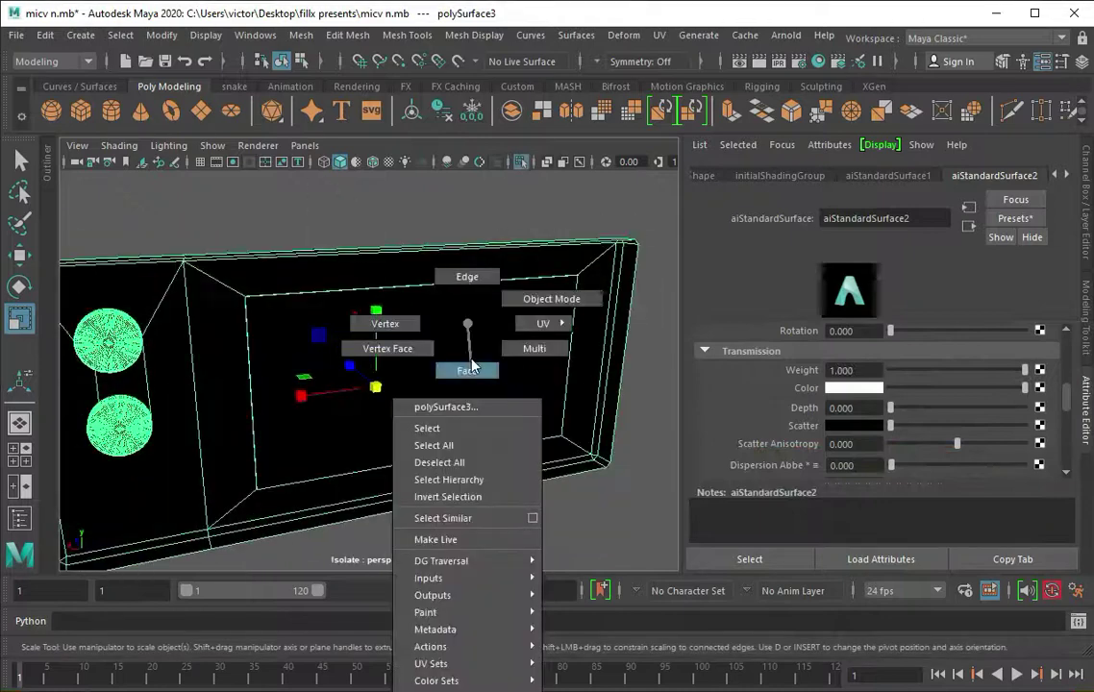
left_click(536, 316)
key("ctrl+1")
left_click(497, 625)
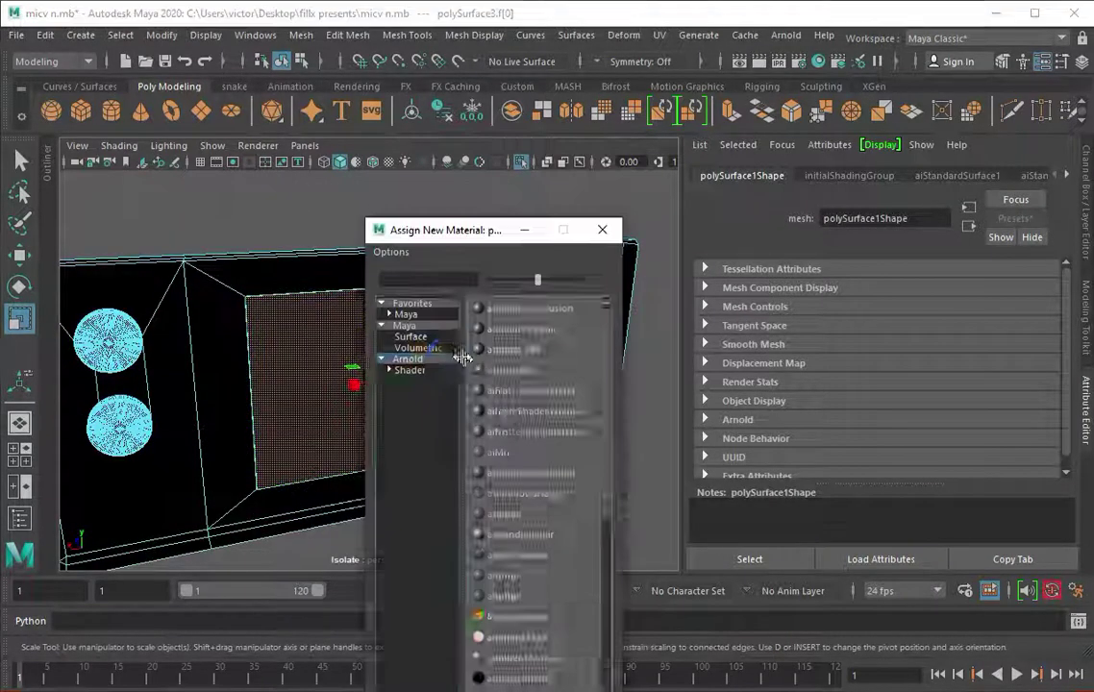
left_click(510, 317)
left_click_drag(891, 370, 969, 370)
key("ctrl+z")
key("ctrl+z")
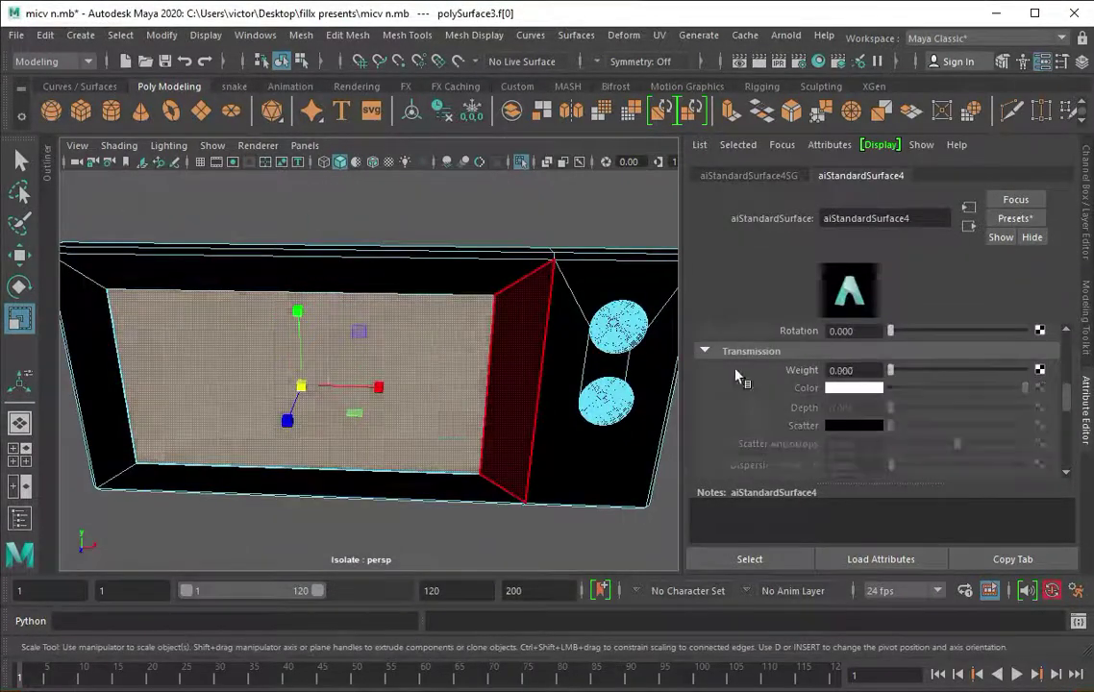
left_click(1015, 218)
left_click(753, 523)
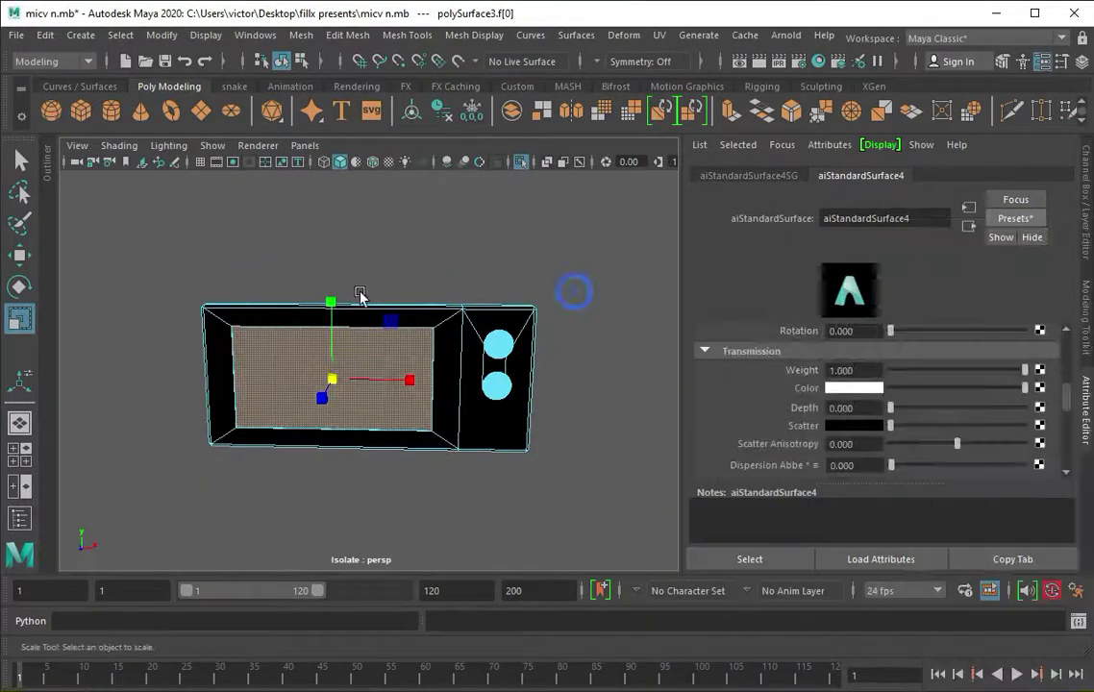
Assign the control panel faces a new Arnold standard surface with lowered specular weight
left_click(418, 257)
left_click(418, 298)
left_click(498, 275)
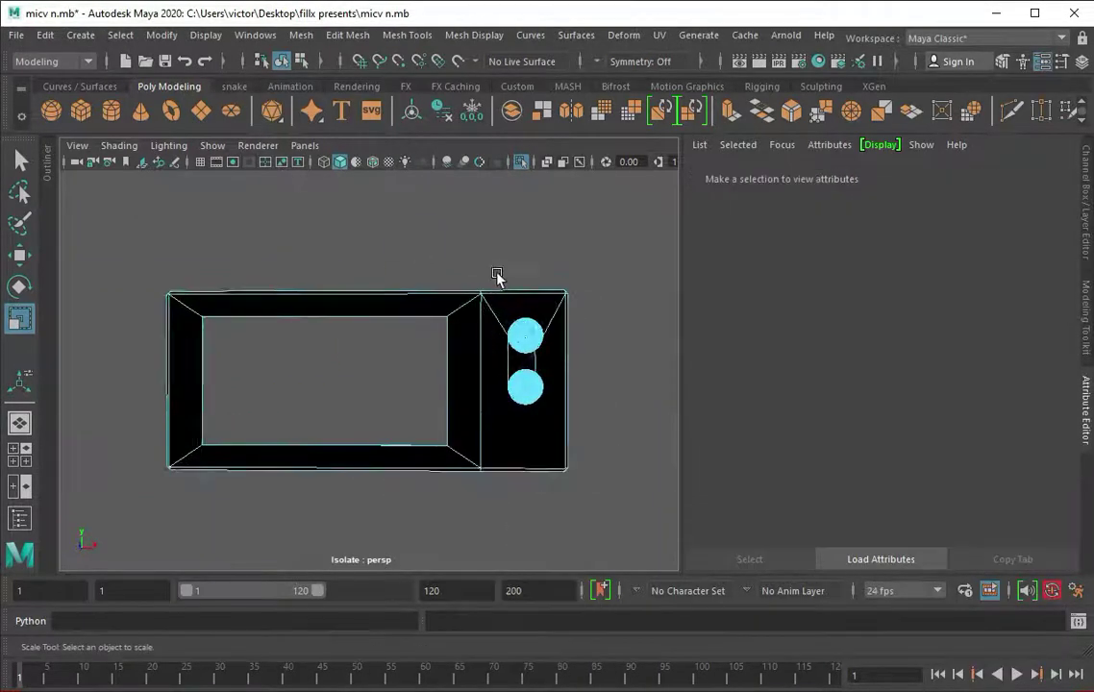
left_click(548, 298)
right_click_drag(547, 298, 566, 630)
left_click(558, 552)
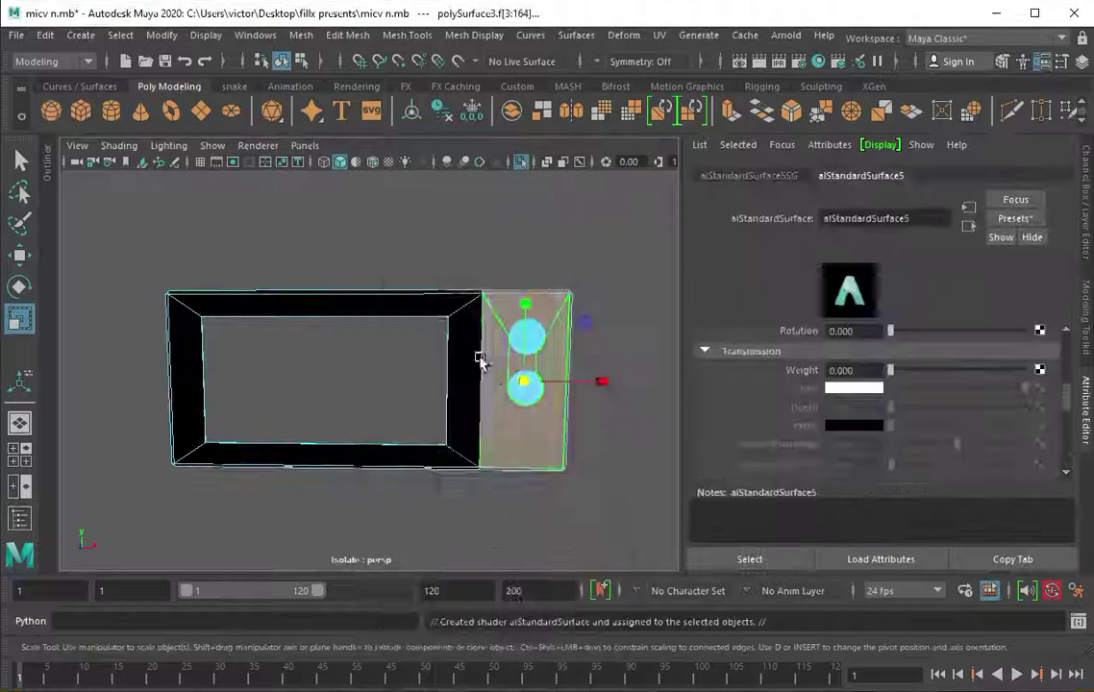
left_click_drag(476, 354, 519, 336, "alt")
left_click_drag(1025, 474, 923, 473)
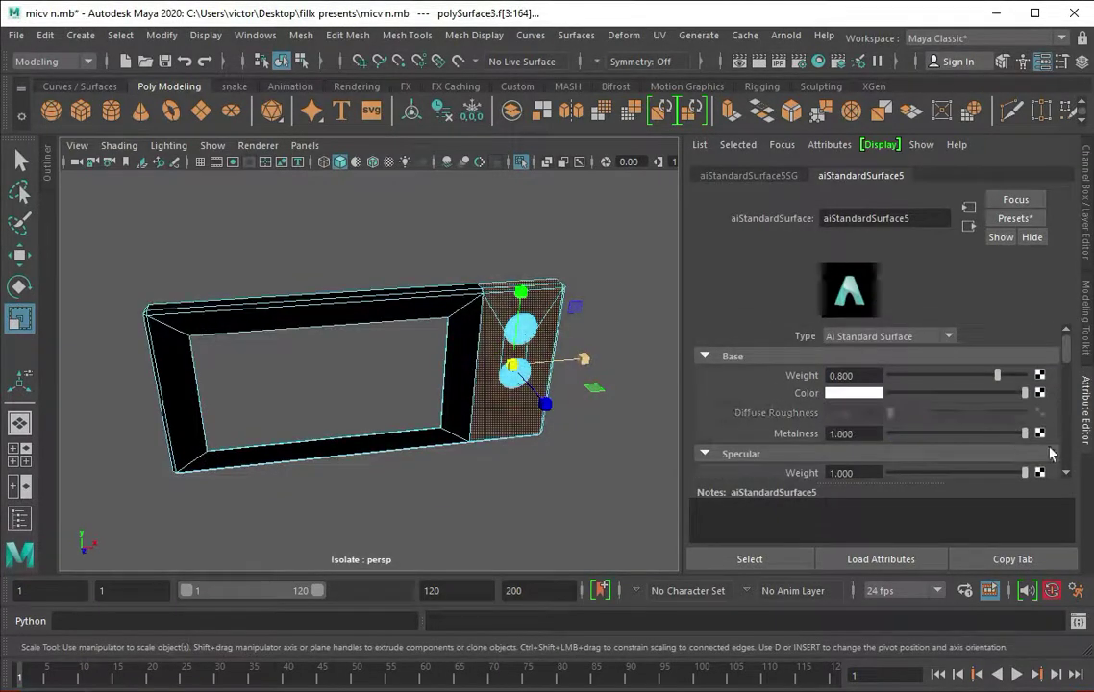
Exit isolation and give another microwave part a new aiStandardSurface with base weight 1.0 and raised metalness
left_click(562, 264)
key("ctrl+1")
mouse_move(562, 263)
left_mouse_down("alt")
mouse_move(362, 335)
mouse_move(399, 370)
left_mouse_up("alt")
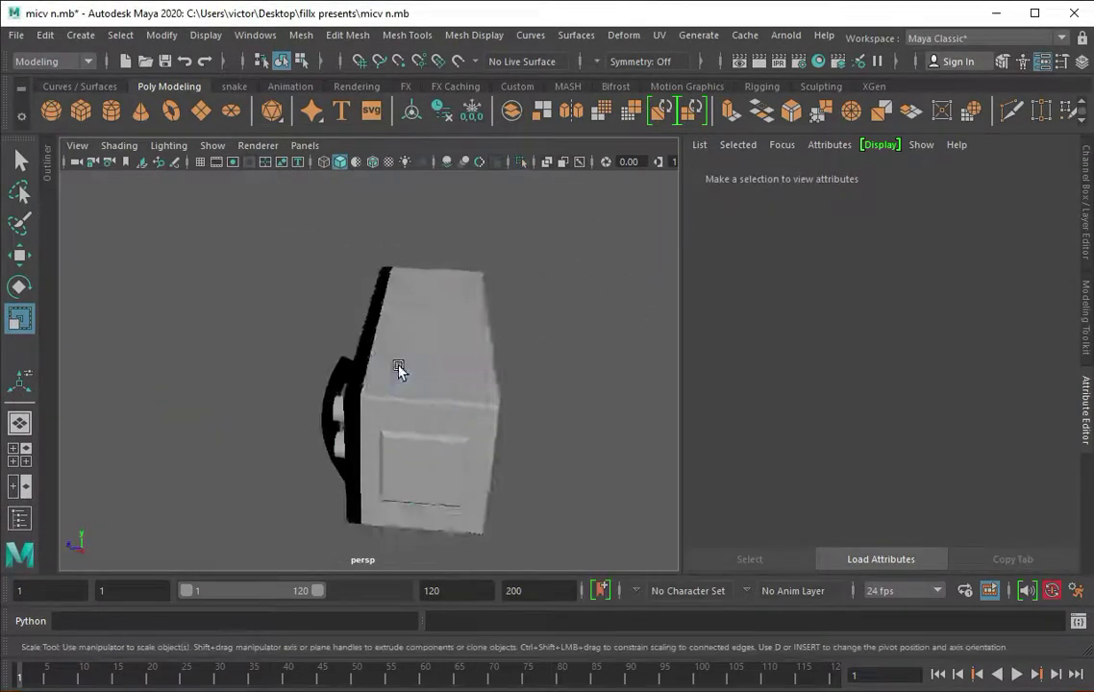
left_click(399, 370)
right_click_drag(513, 203, 513, 630)
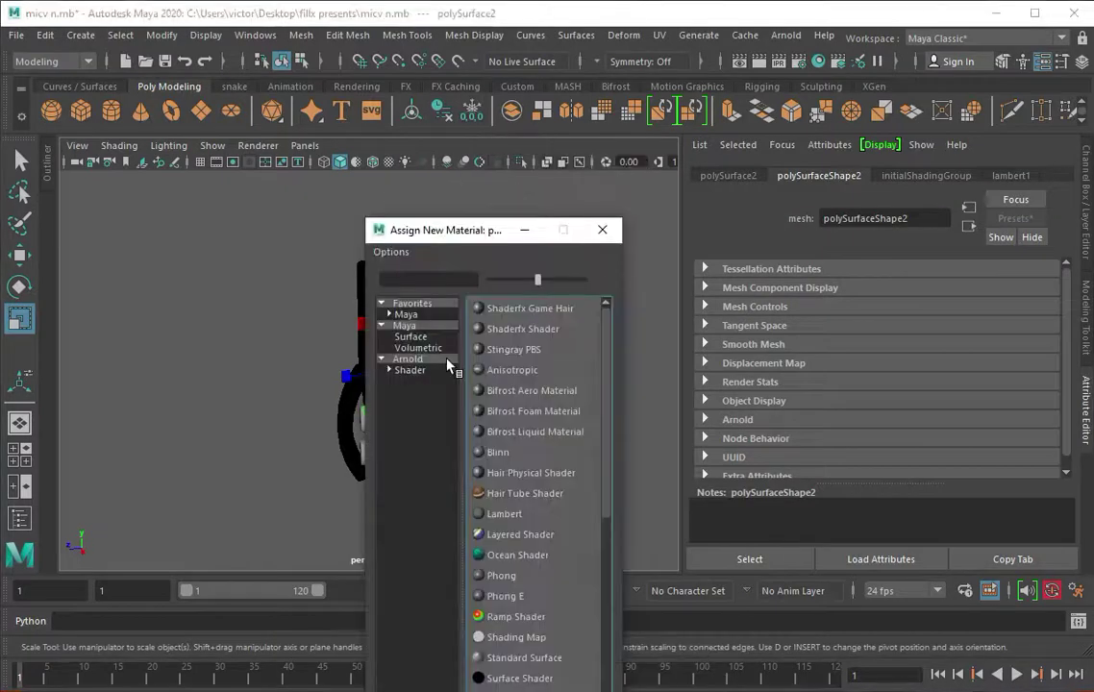
left_click(448, 360)
left_click(558, 553)
left_click_drag(997, 375, 1025, 375)
left_click_drag(890, 434, 1001, 435)
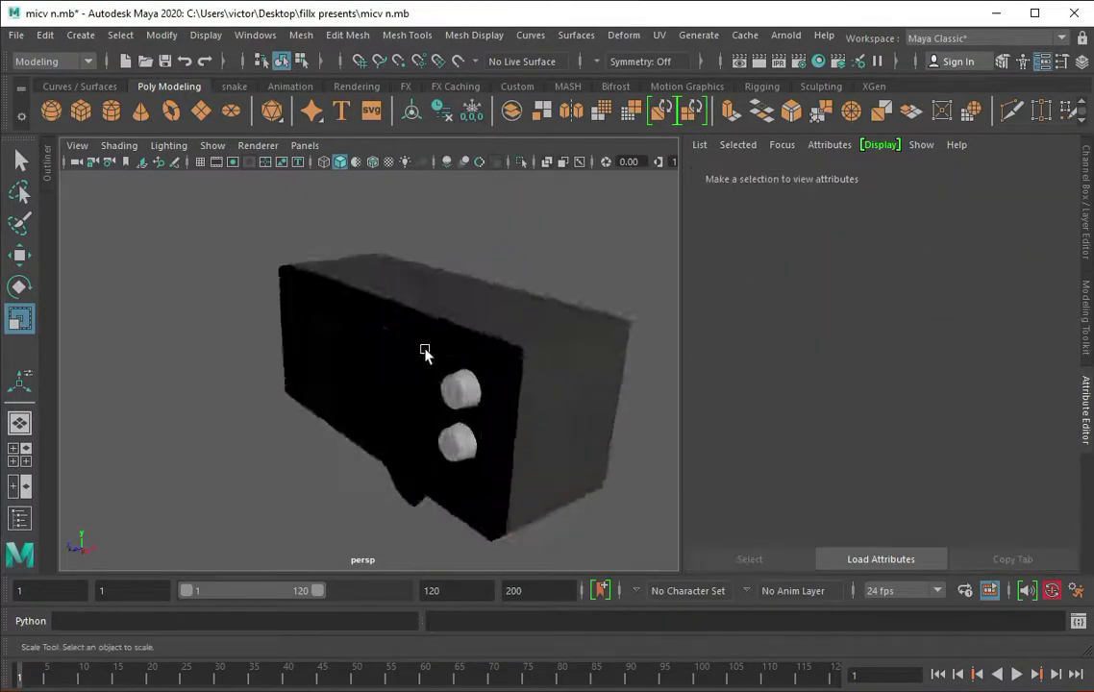
Check a knob, then select the curved handle and frame it in view
left_click(518, 410)
right_click_drag(472, 199, 482, 253)
left_click(603, 393)
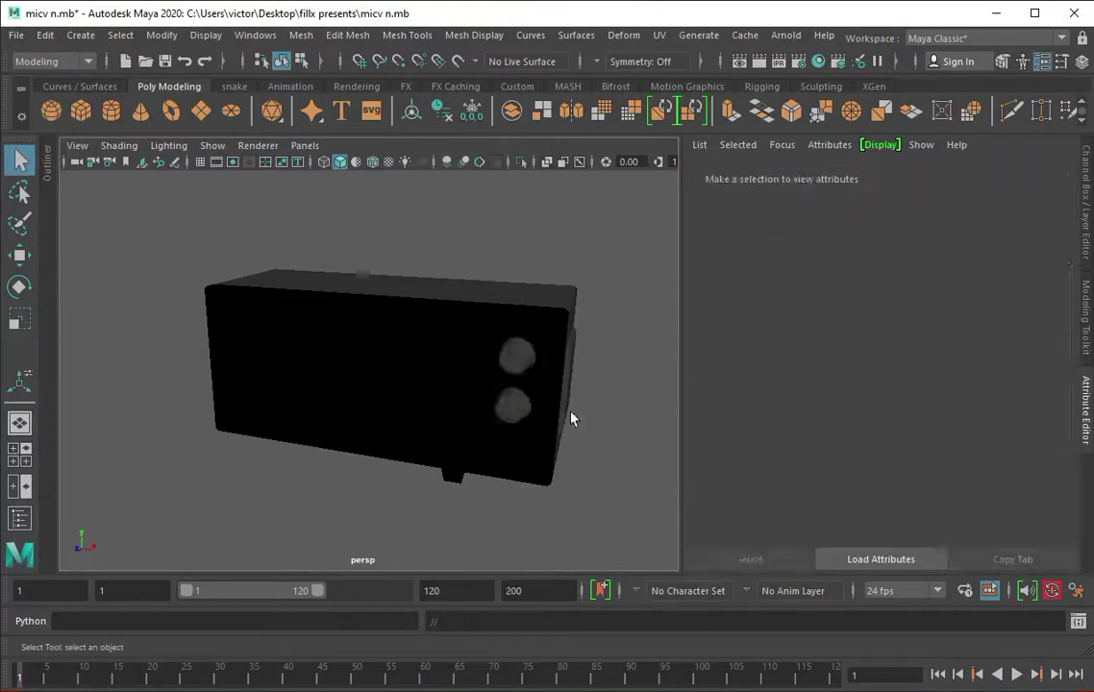
left_click_drag(603, 393, 422, 366, "alt")
left_click(426, 375)
key("f")
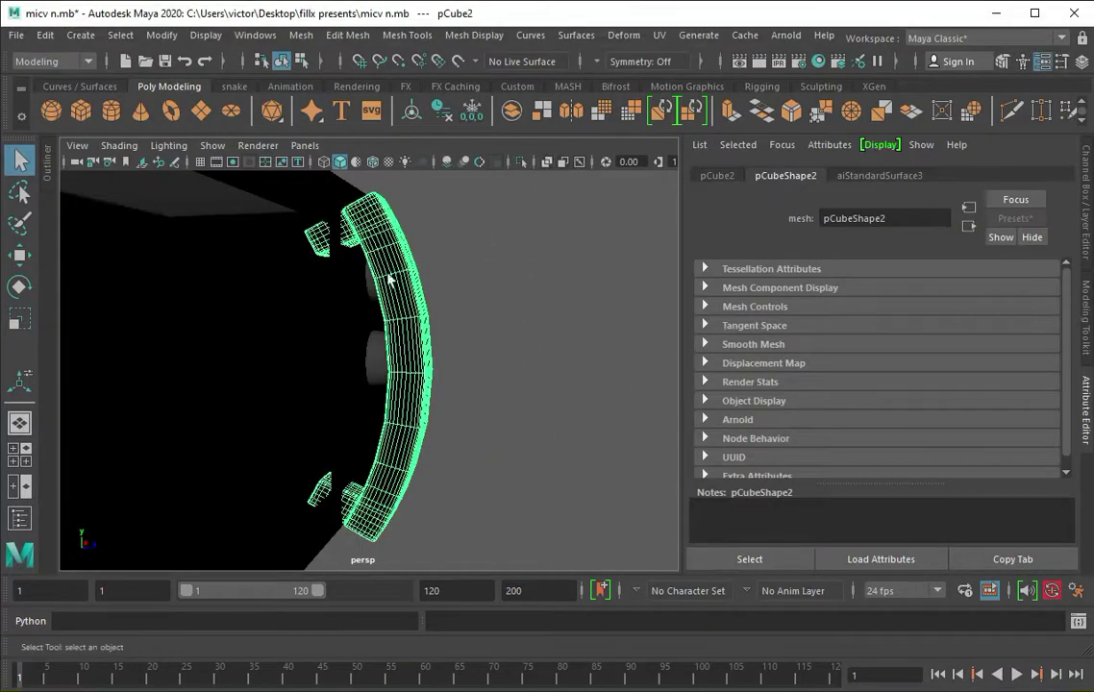
Select the microwave body from the front and bring up the Modeling Toolkit panel
scroll(408, 375, "down", 5)
mouse_move(186, 338)
left_mouse_down("alt")
mouse_move(451, 432)
mouse_move(241, 352)
mouse_move(476, 245)
left_mouse_up("alt")
left_click(289, 346)
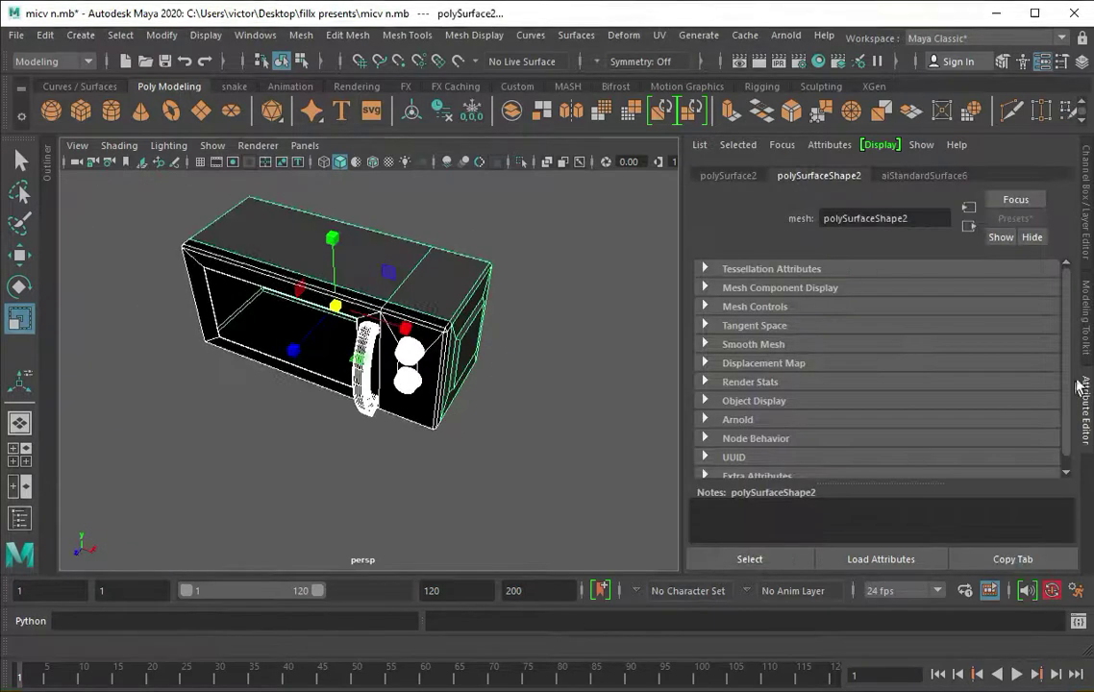
left_click(1086, 317)
mouse_move(904, 521)
left_mouse_down("alt")
mouse_move(273, 317)
mouse_move(386, 320)
left_mouse_up("alt")
scroll(508, 289, "up", 5)
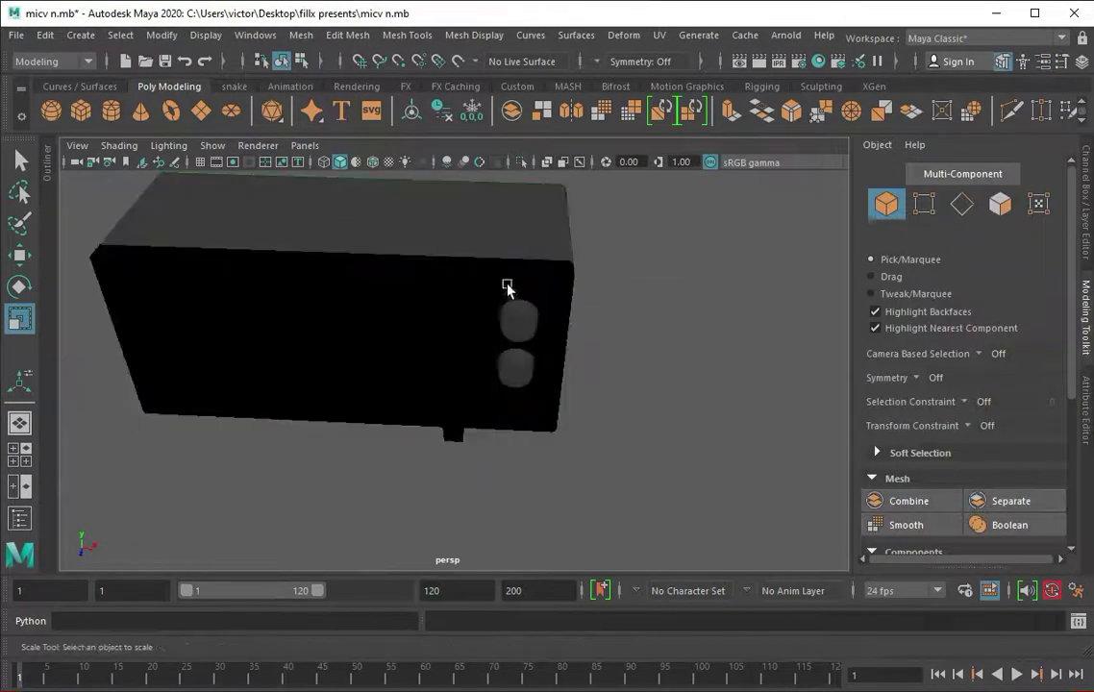
Switch to plain grey X-ray shading and zoom in on the microwave body's door edge
left_click(343, 162)
left_click(356, 162)
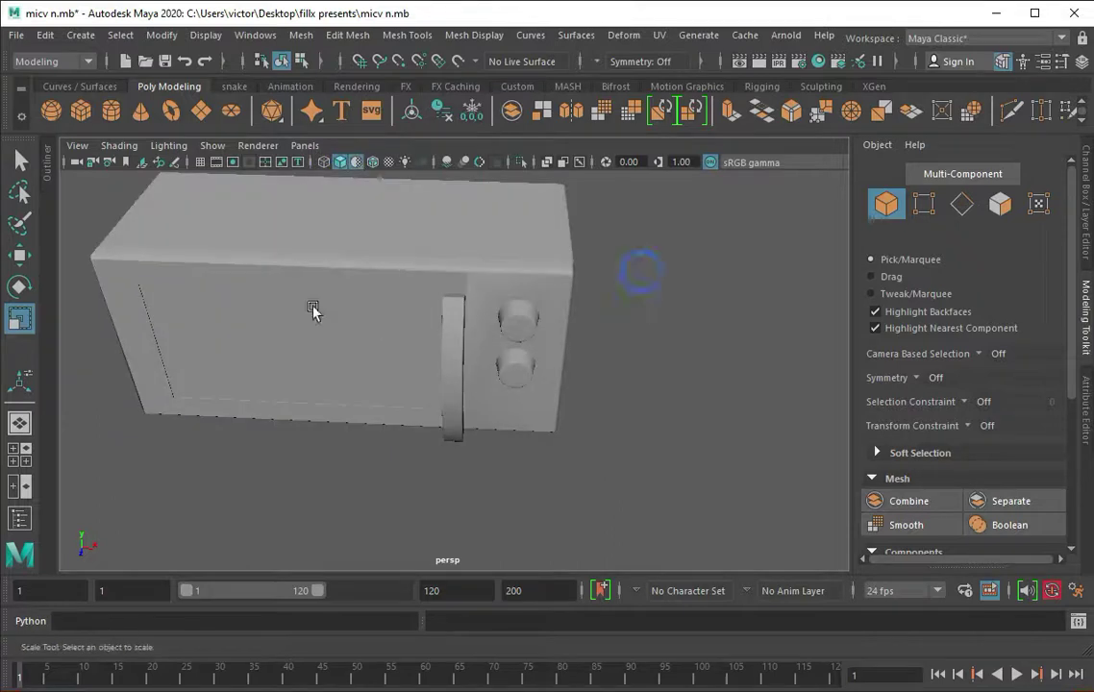
left_click(388, 339)
left_click_drag(388, 338, 423, 288, "alt")
Insert extra edge loops around the door frame using Mesh Tools > Insert Edge Loop
left_click(407, 34)
left_click(423, 163)
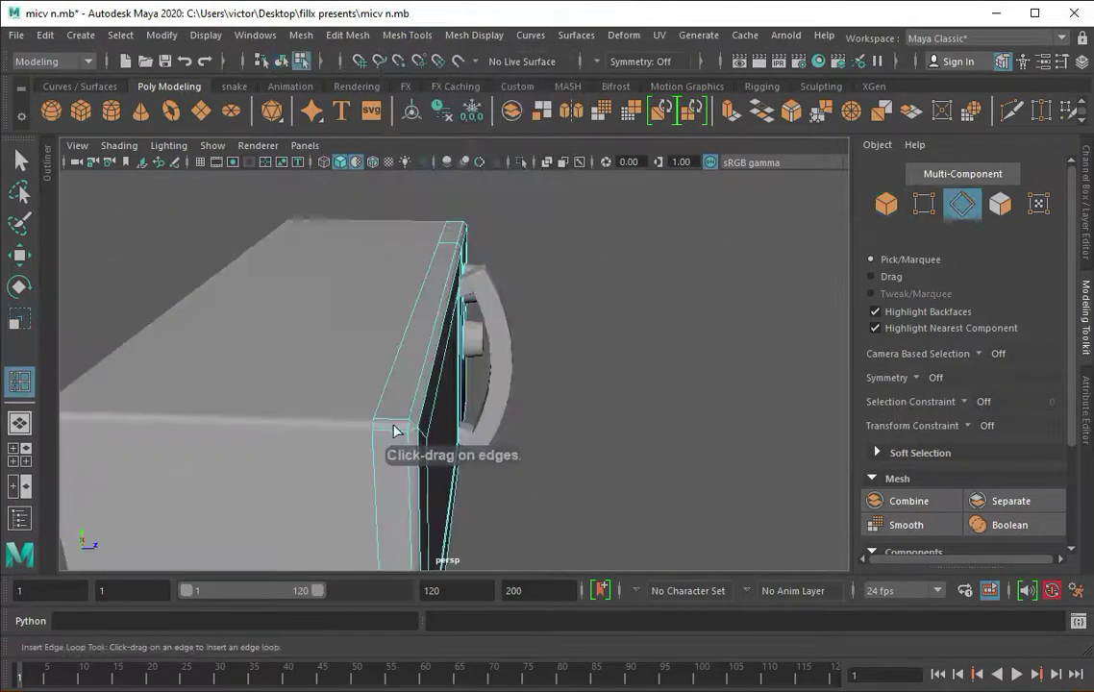
mouse_move(377, 424)
left_mouse_down("alt")
mouse_move(399, 464)
mouse_move(421, 381)
mouse_move(220, 437)
left_mouse_up("alt")
left_click(240, 496)
mouse_move(241, 497)
left_mouse_down("alt")
mouse_move(177, 502)
mouse_move(171, 520)
mouse_move(310, 339)
mouse_move(444, 374)
mouse_move(414, 421)
mouse_move(623, 219)
left_mouse_up("alt")
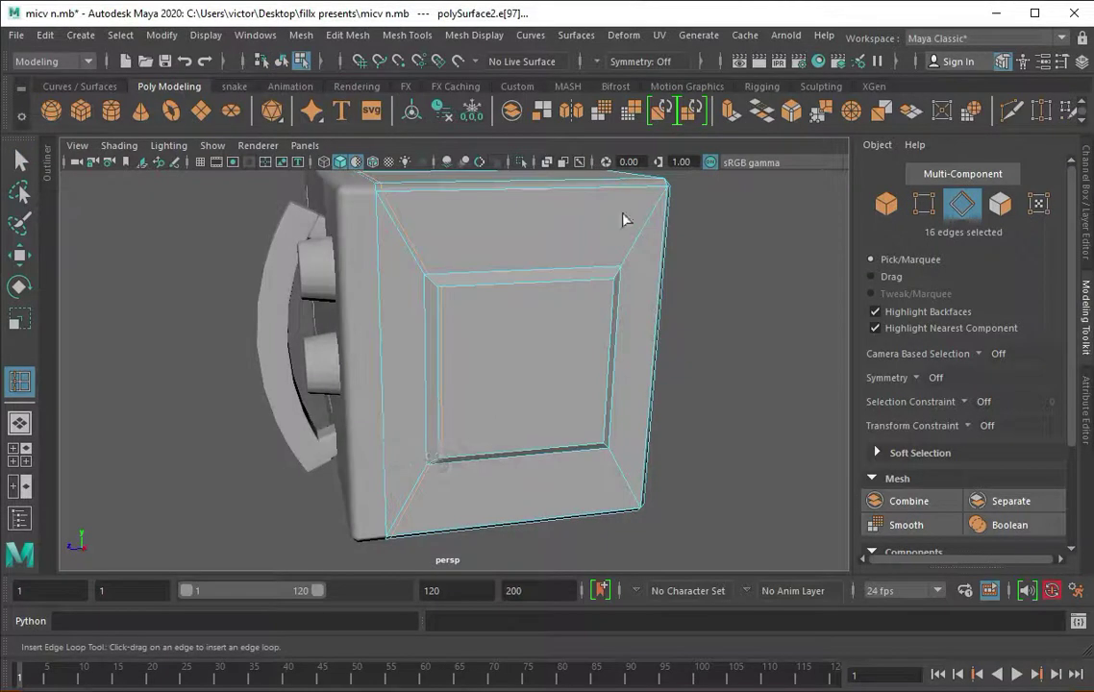
mouse_move(553, 314)
left_mouse_down("alt")
mouse_move(379, 264)
mouse_move(293, 267)
mouse_move(707, 286)
mouse_move(525, 460)
mouse_move(628, 449)
left_mouse_up("alt")
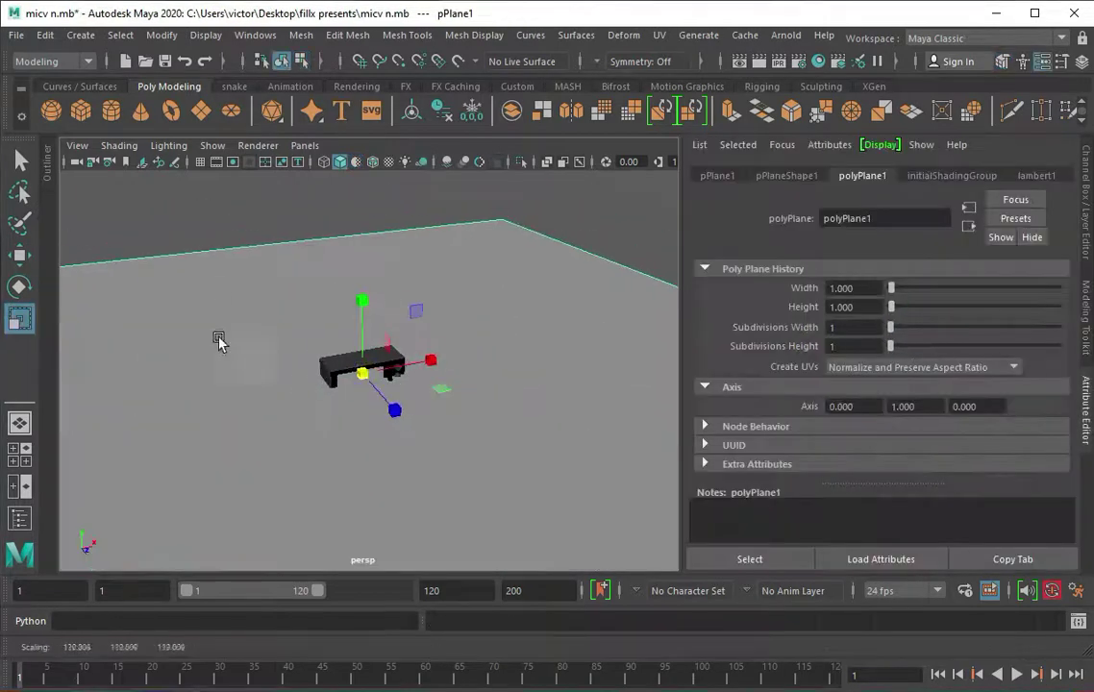
Extrude two outer ground-plane edges upward into back walls and bevel the corner between them
right_click_drag(220, 339, 221, 298)
left_click(540, 240)
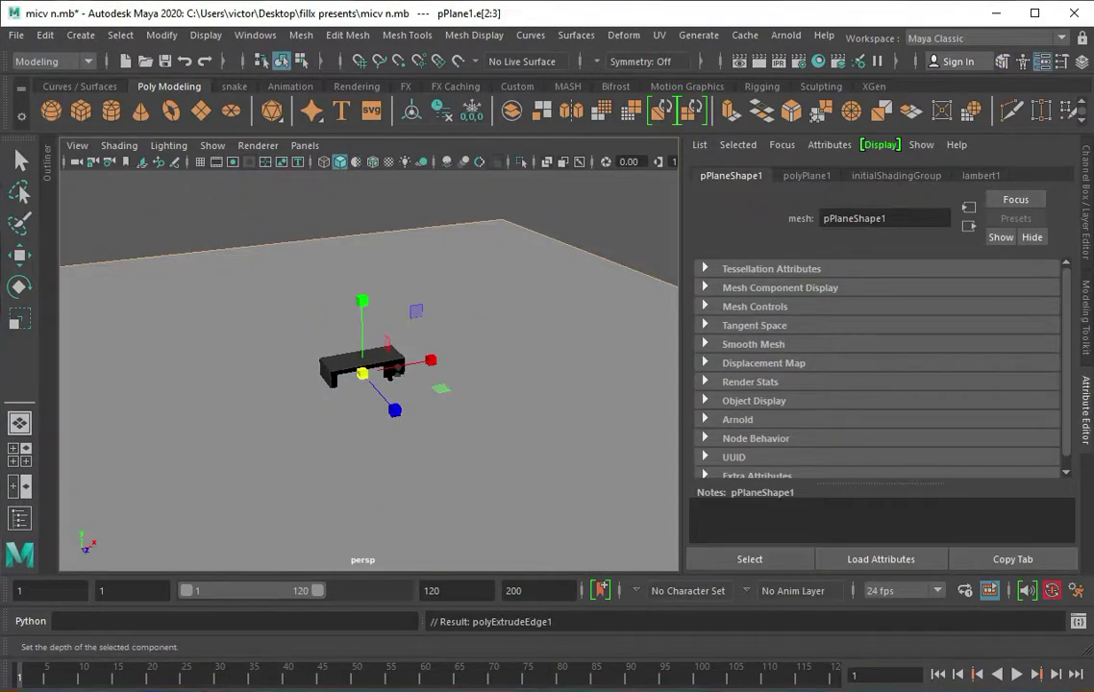
key("t")
key("ctrl+z")
key("w")
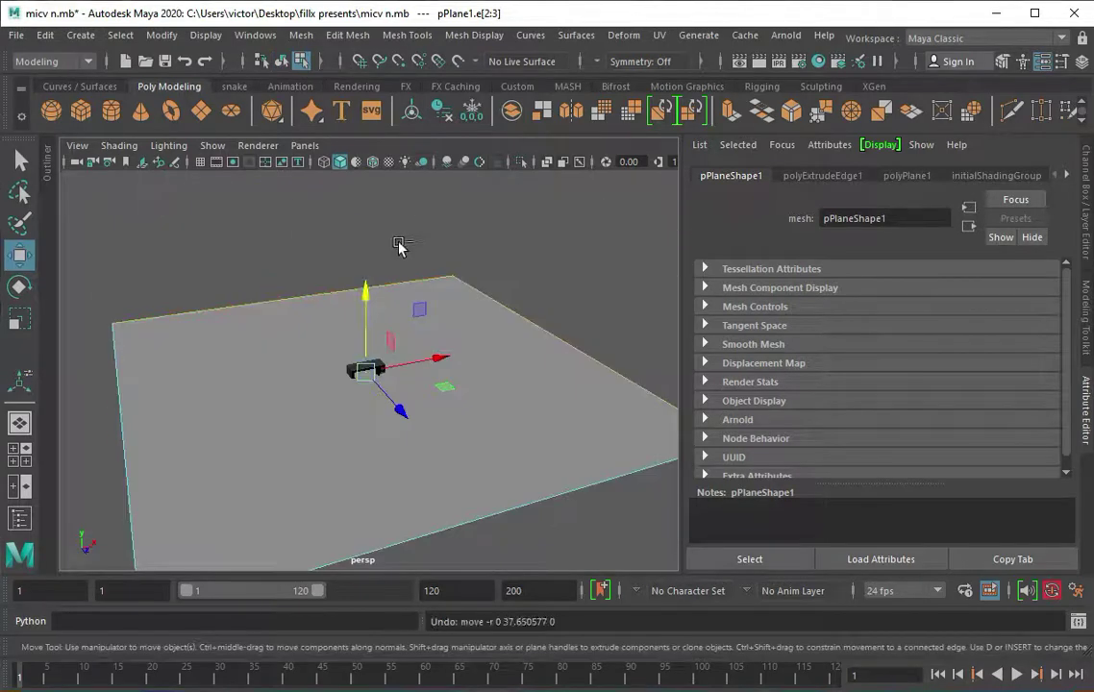
key("shift+z")
key("shift+z")
key("shift+z")
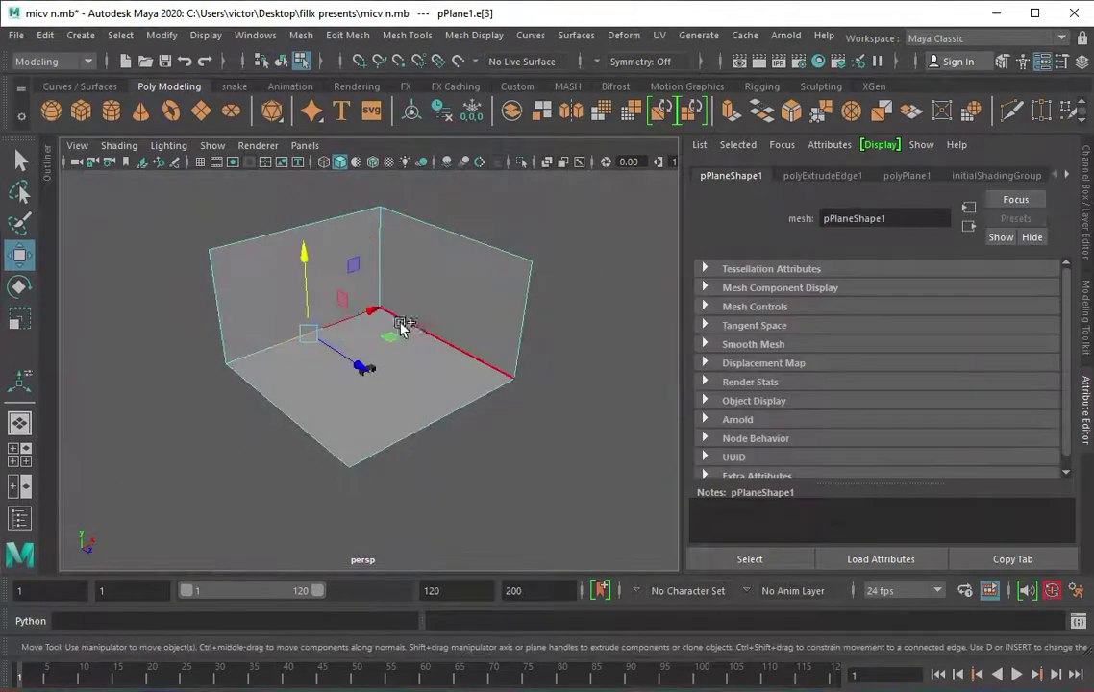
key("shift+z")
key("shift+z")
key("shift+z")
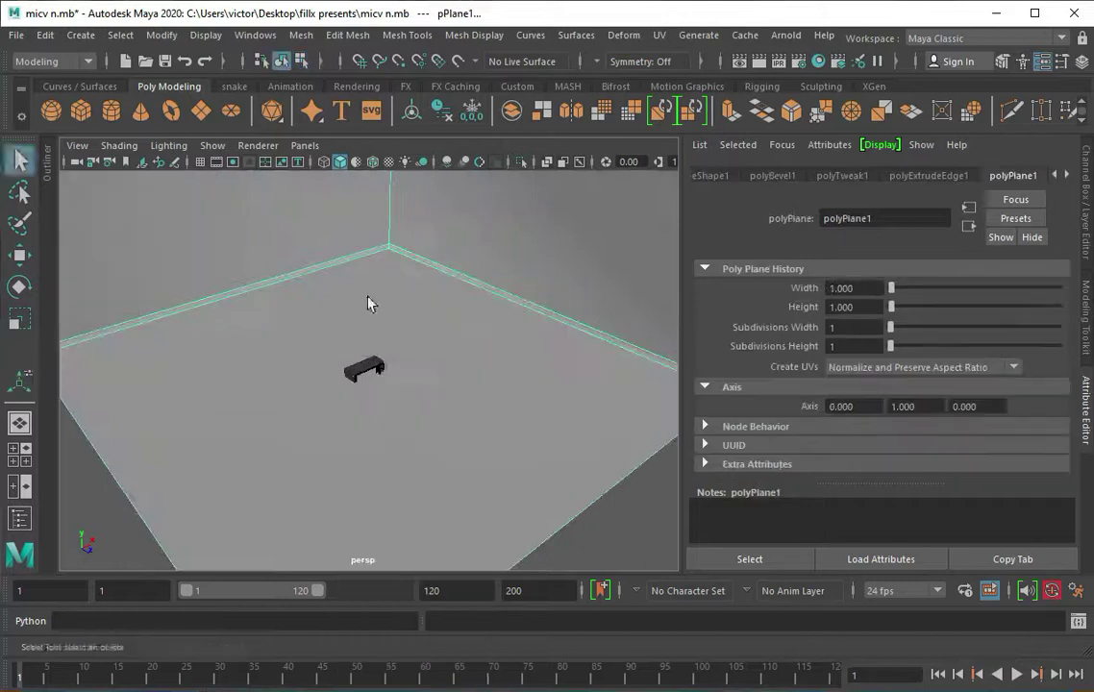
key("shift+z")
key("shift+z")
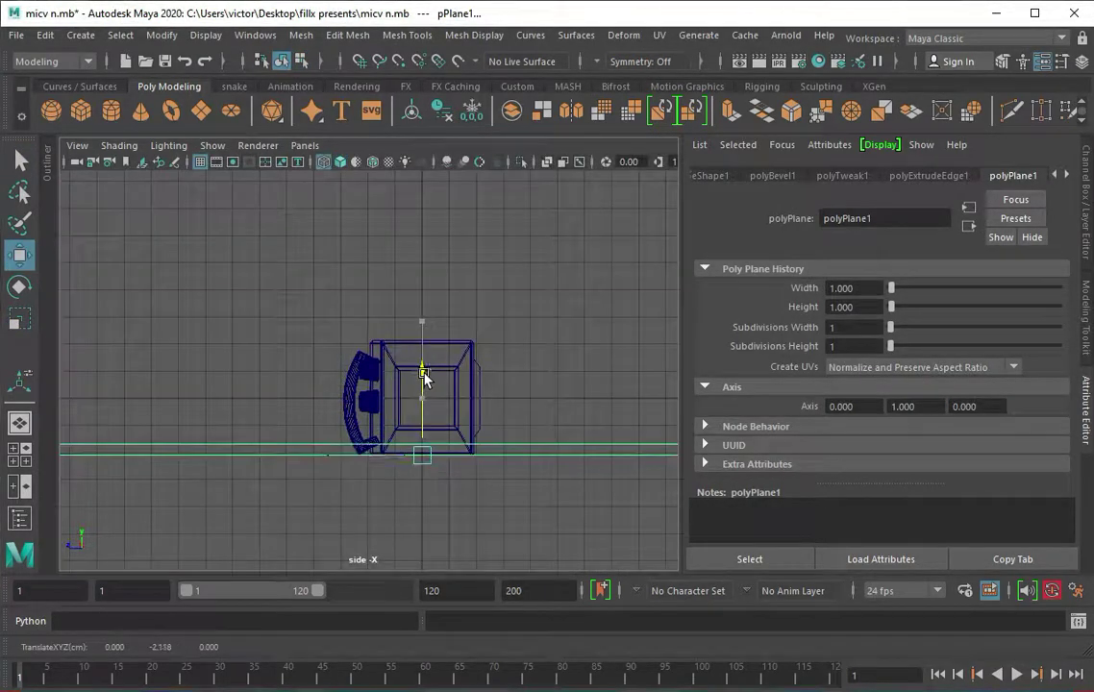
mouse_move(489, 412)
left_mouse_down("alt")
mouse_move(322, 389)
mouse_move(343, 369)
left_mouse_up("alt")
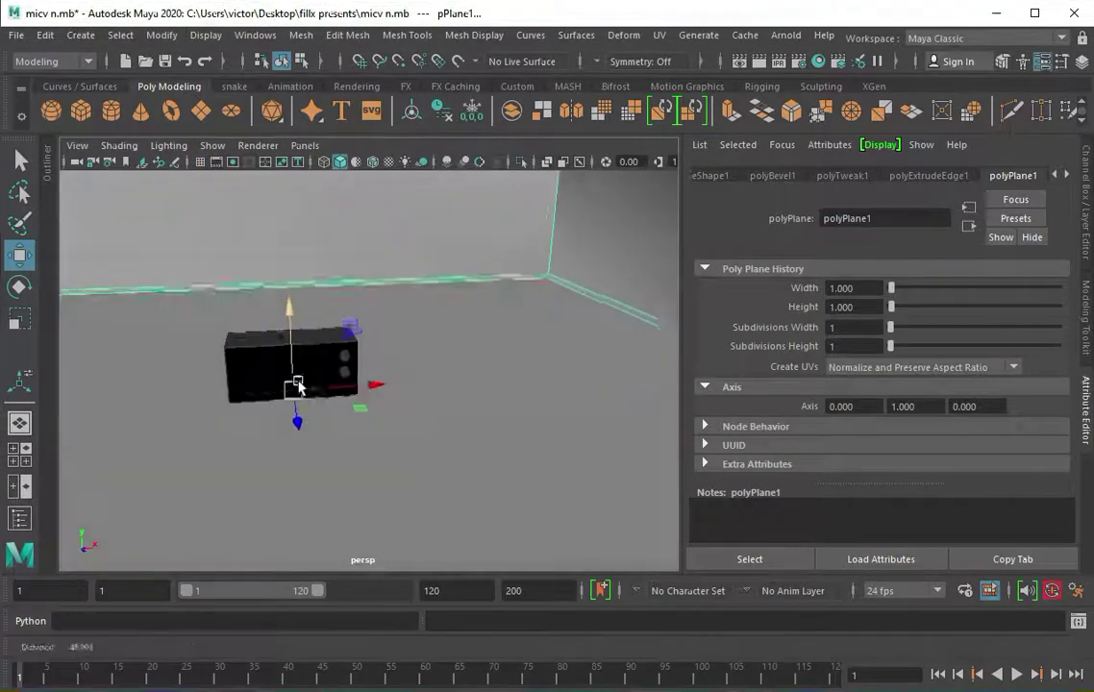
left_click(787, 35)
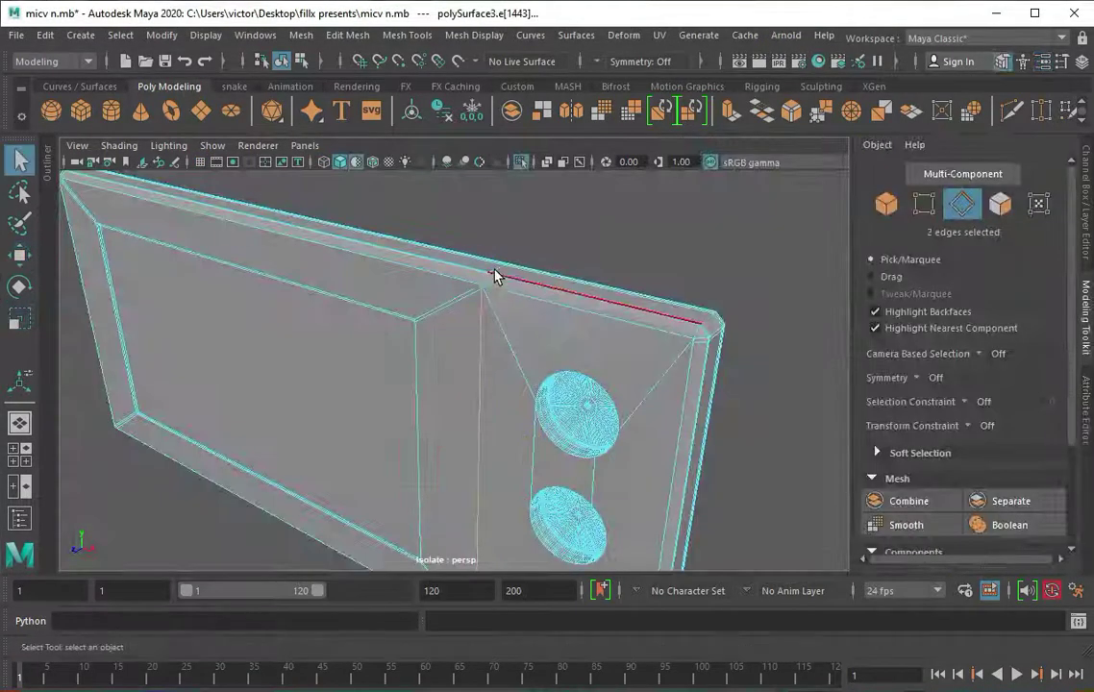
Select the top beam's edge loop and bevel it
right_click_drag(361, 227, 422, 345, "alt")
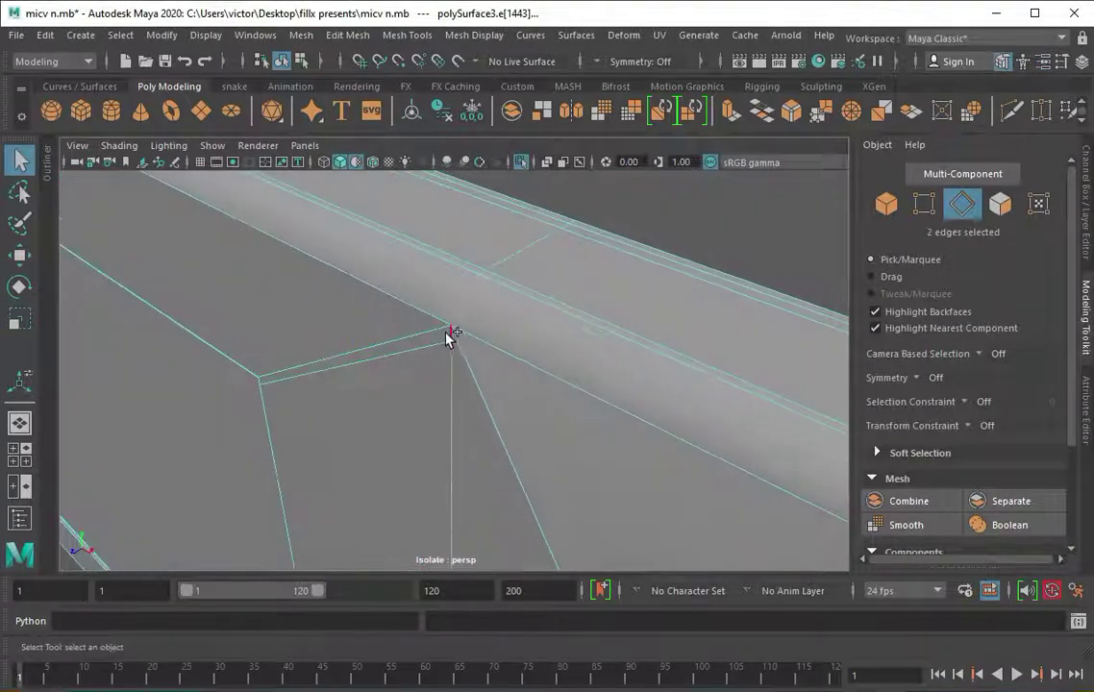
mouse_move(532, 356)
left_mouse_down("alt")
mouse_move(489, 343)
mouse_move(687, 228)
left_mouse_up("alt")
double_click(567, 325, "shift")
key("ctrl+b")
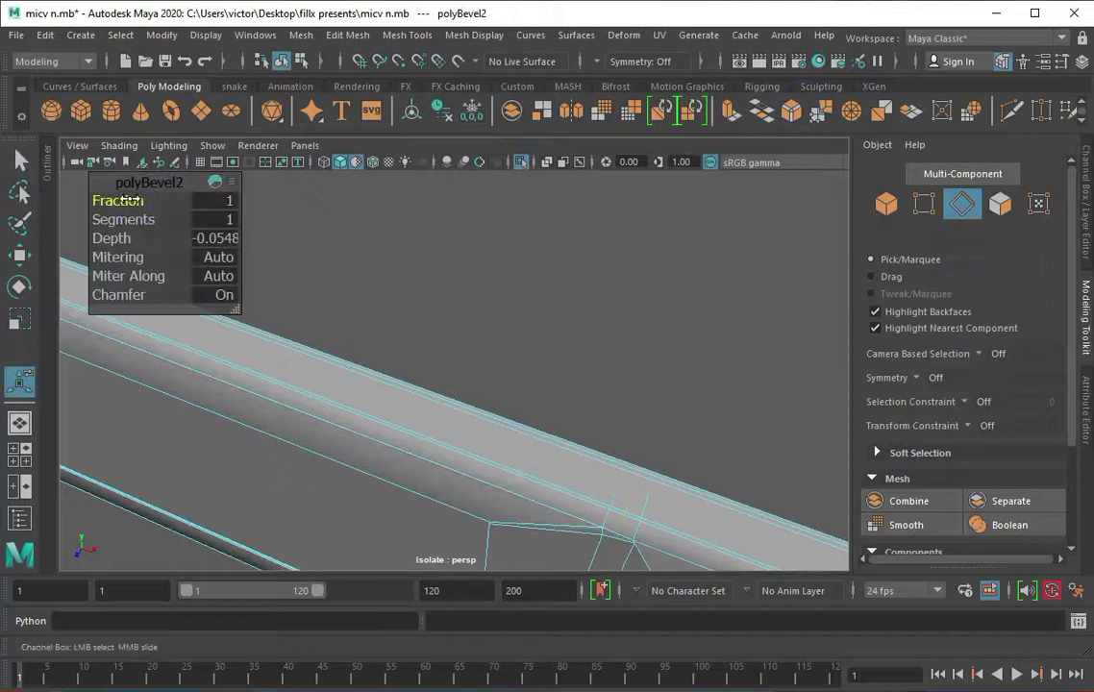
key("q")
Extrude the bevelled face on the beam inward to form the notch
key("F11")
left_click(623, 469)
mouse_move(623, 469)
left_mouse_down("alt")
mouse_move(452, 344)
mouse_move(369, 423)
mouse_move(403, 440)
left_mouse_up("alt")
key("ctrl+e")
left_click(403, 439)
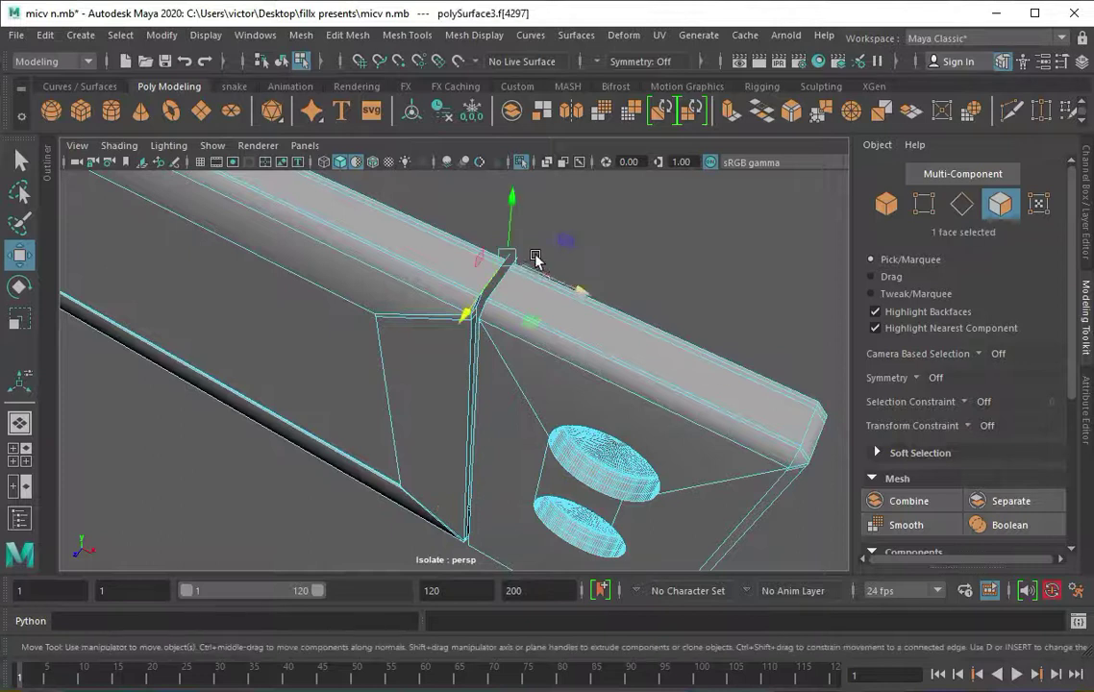
left_click_drag(630, 293, 401, 274, "alt")
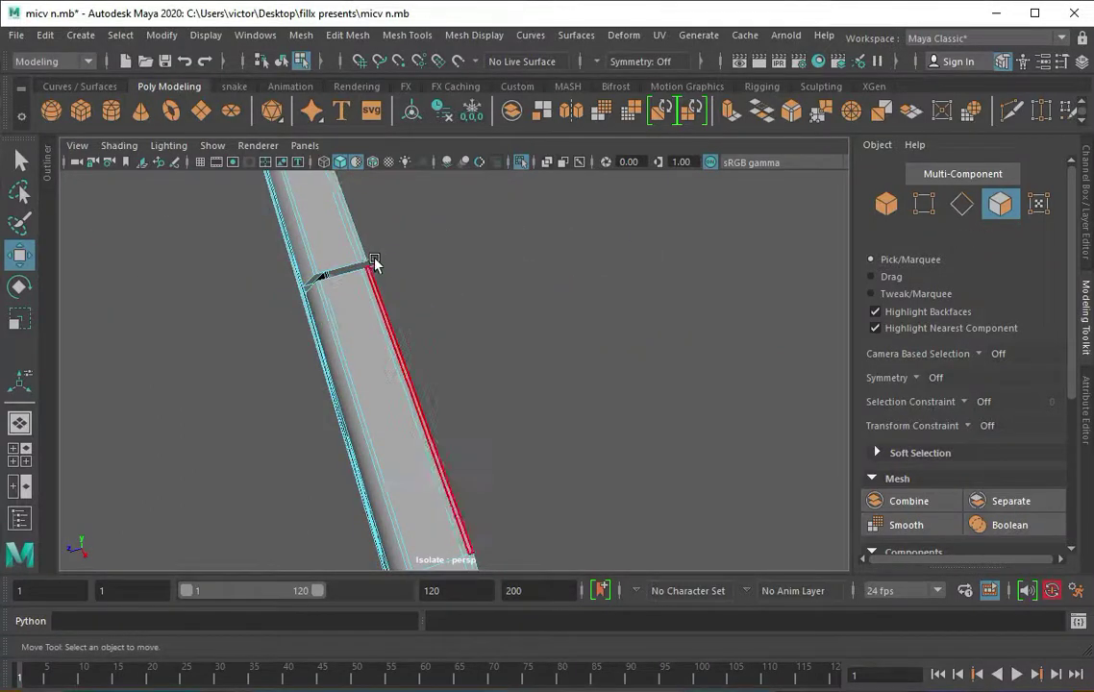
mouse_move(398, 256)
left_mouse_down("alt")
mouse_move(452, 386)
mouse_move(378, 515)
mouse_move(459, 470)
mouse_move(611, 434)
mouse_move(562, 447)
mouse_move(558, 373)
left_mouse_up("alt")
Show the whole microwave again and switch to vertex editing in front view for the knob panel
key("ctrl+1")
left_click(558, 373)
key("space")
key("space")
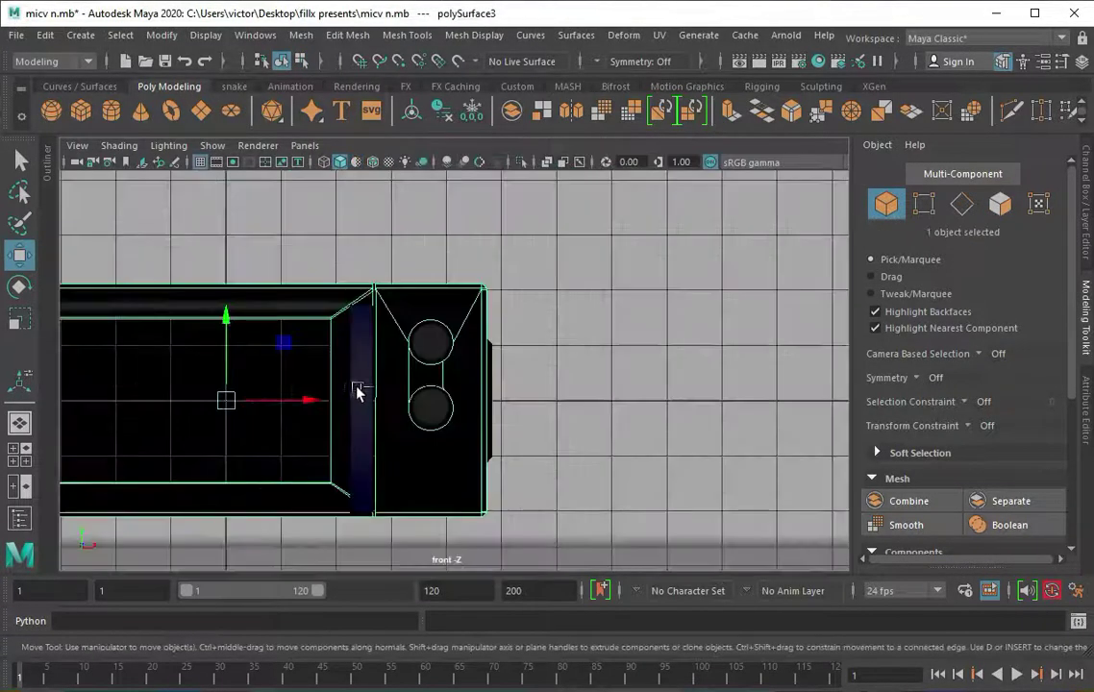
right_click(378, 356)
left_click(295, 323)
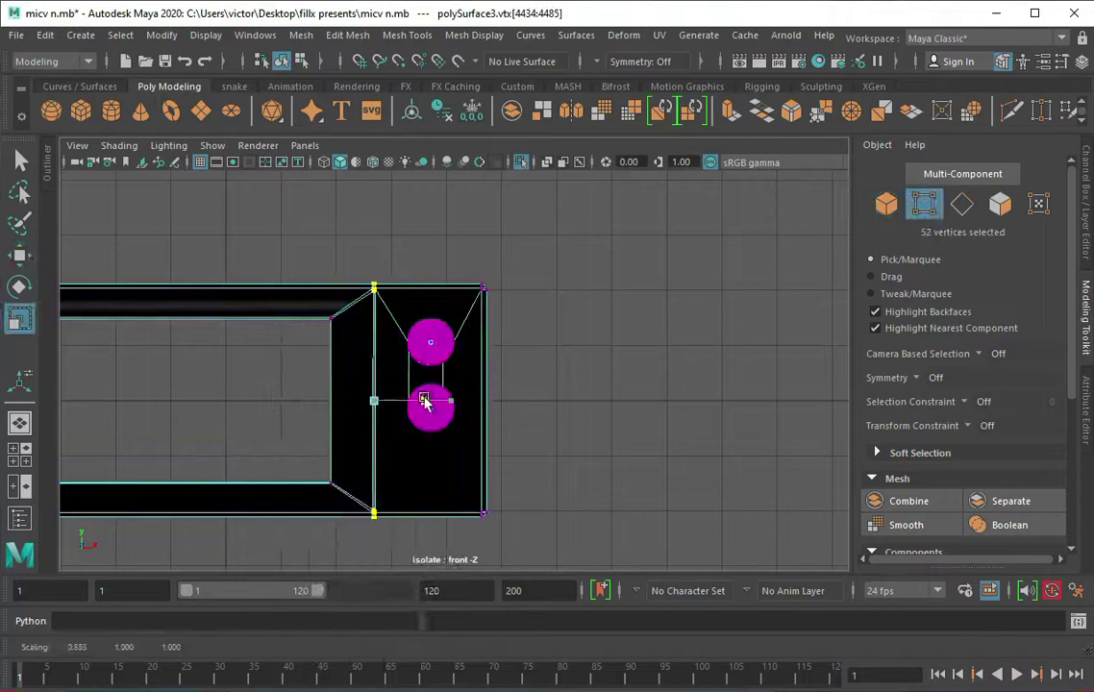
key("space")
key("space")
key("F10")
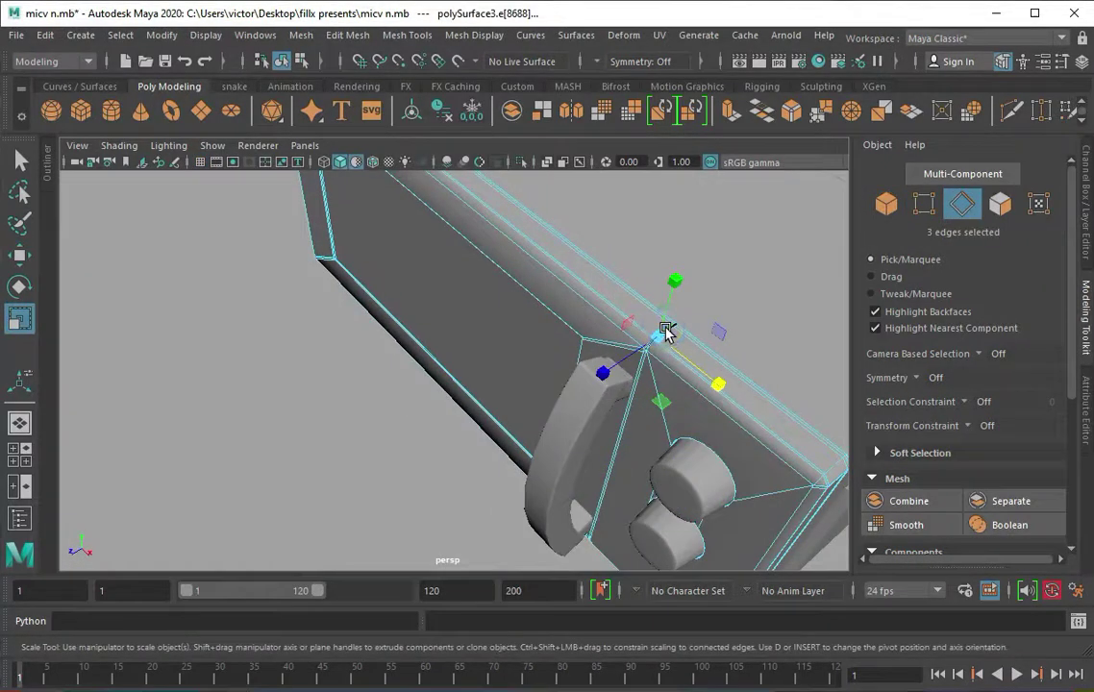